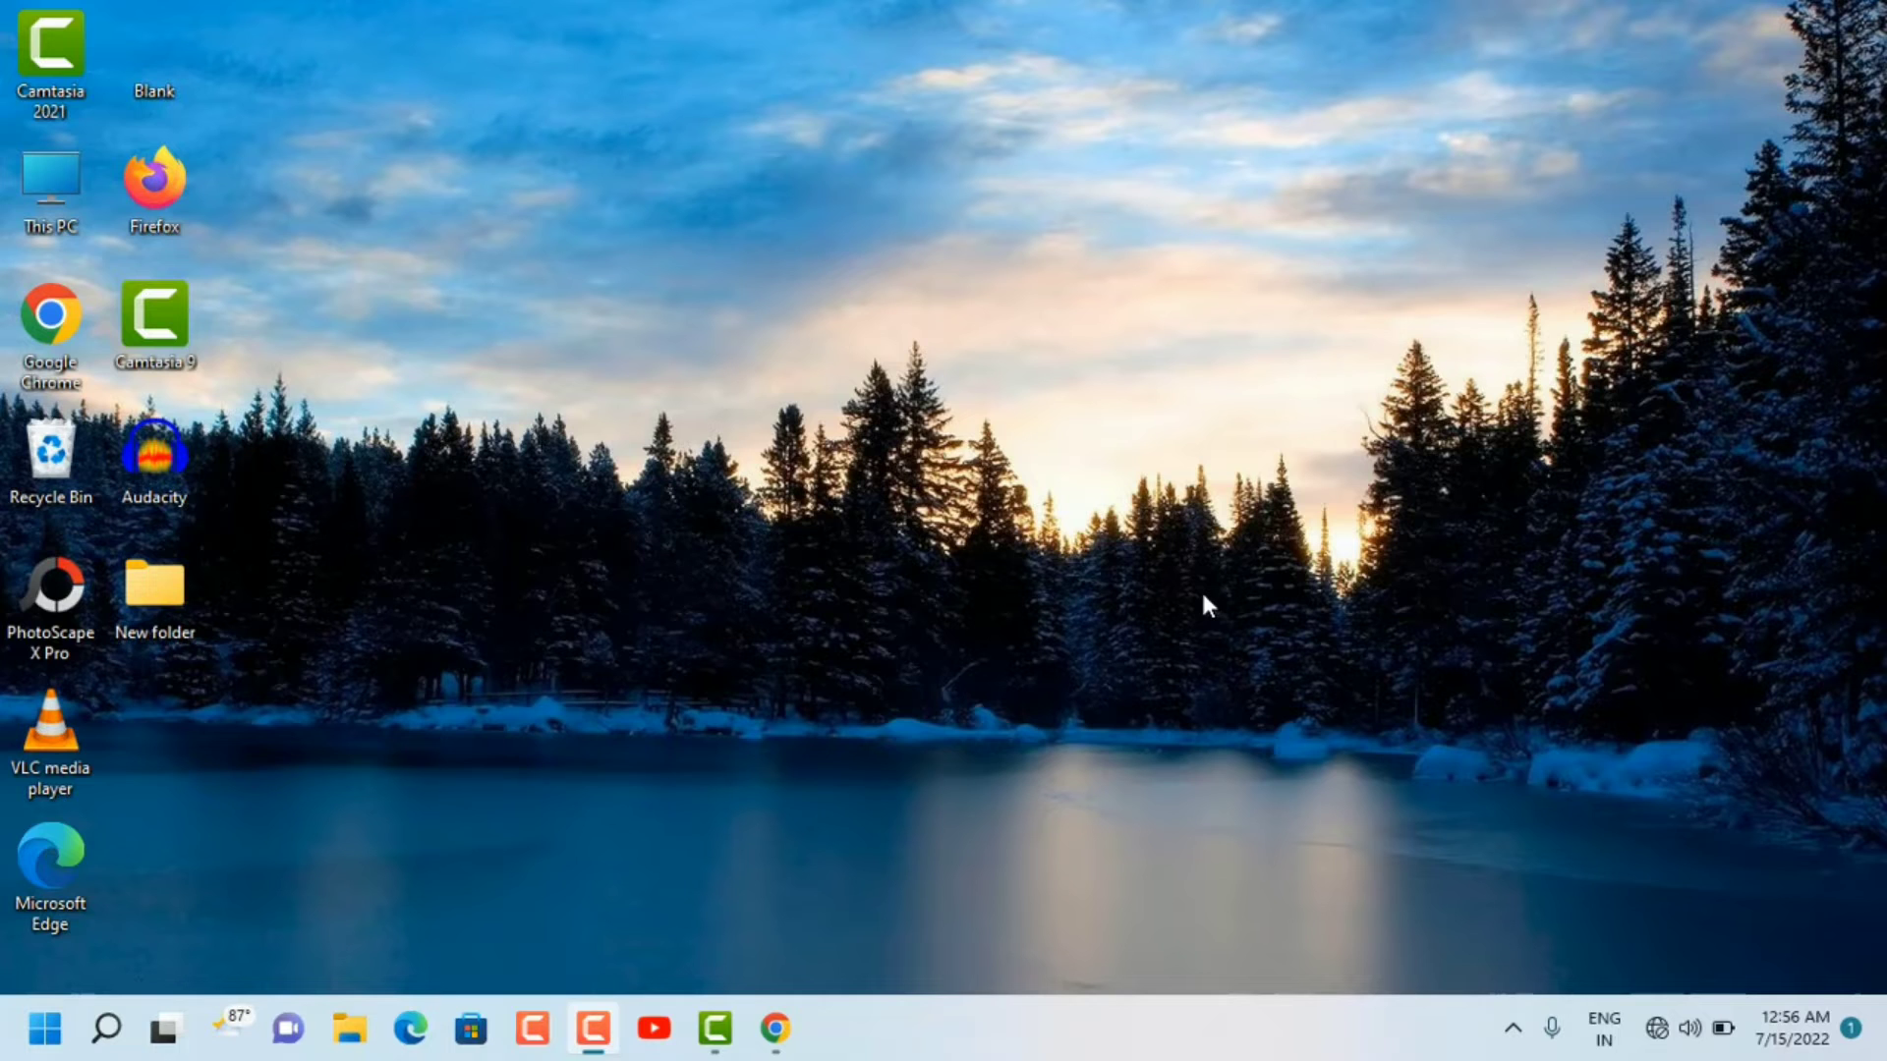
Capture a rectangular snip of the desktop wallpaper without the icons and taskbar, and open it in a maximized Snipping Tool window
key("super+shift+s")
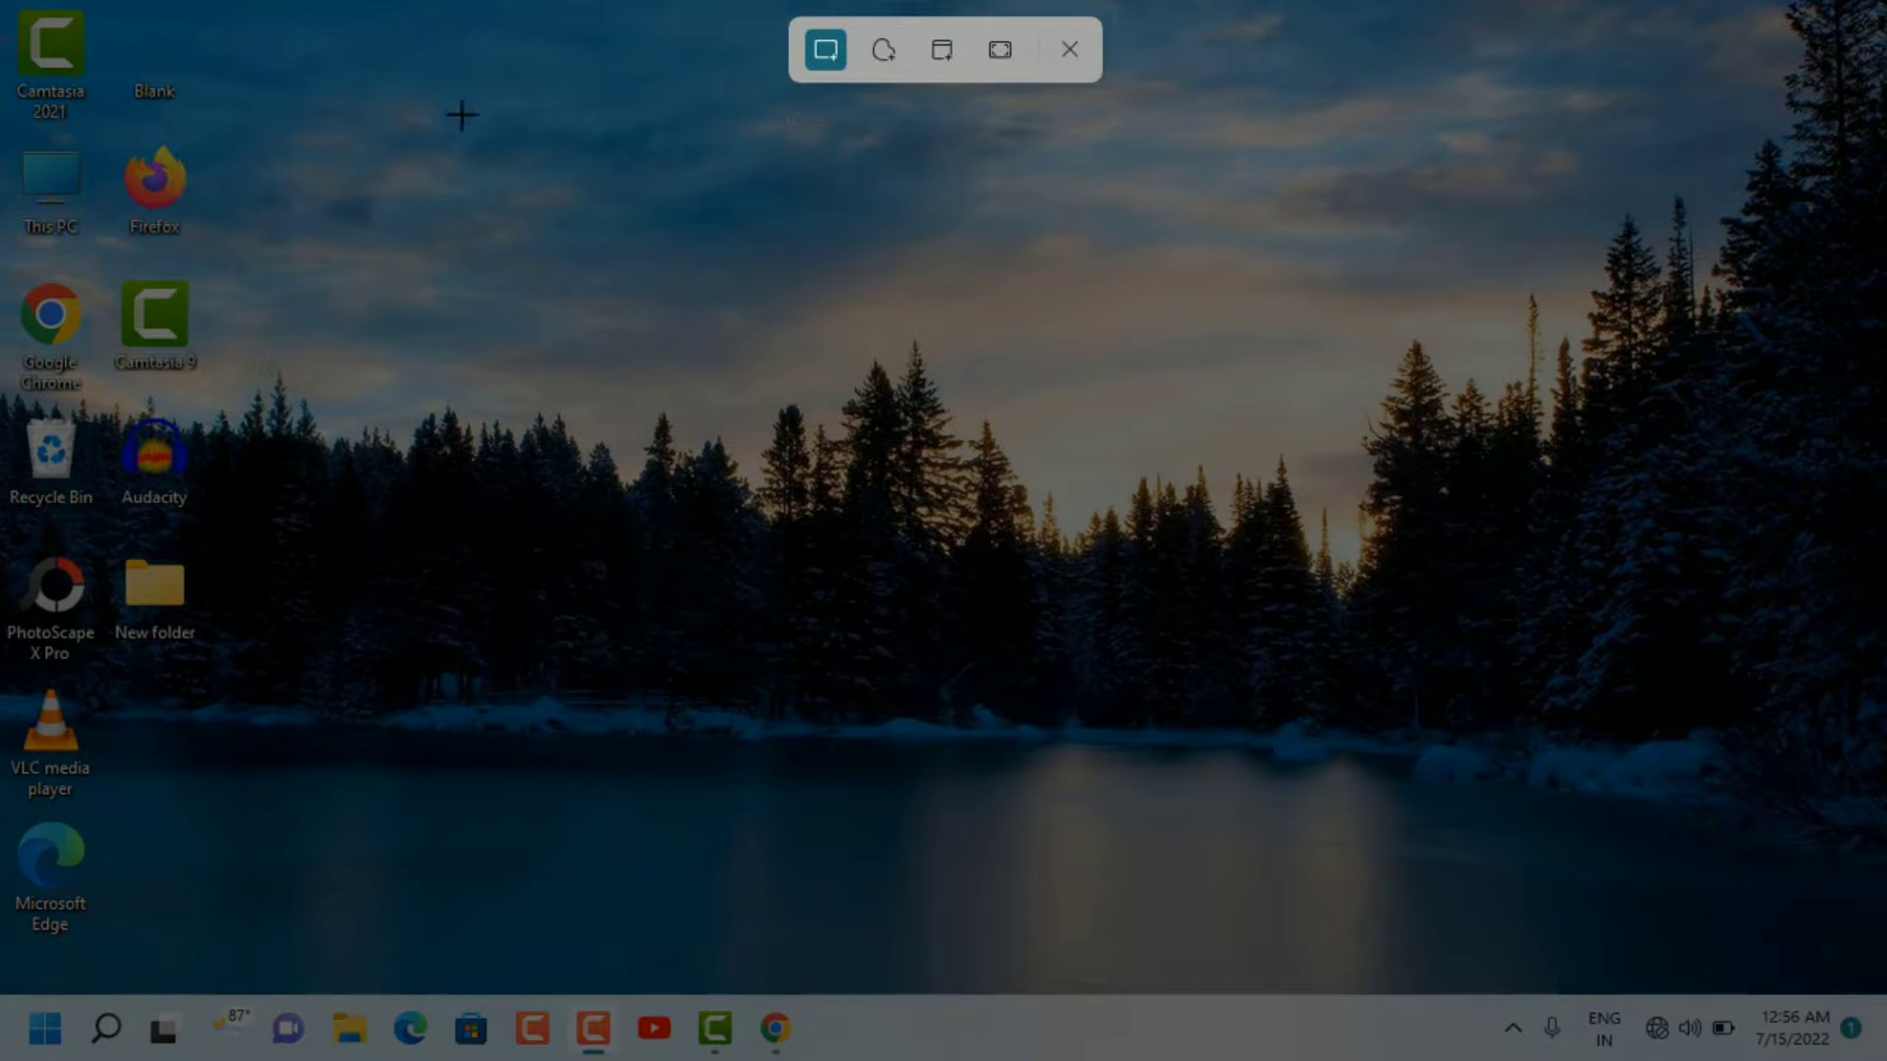
left_click_drag(346, 151, 1884, 953)
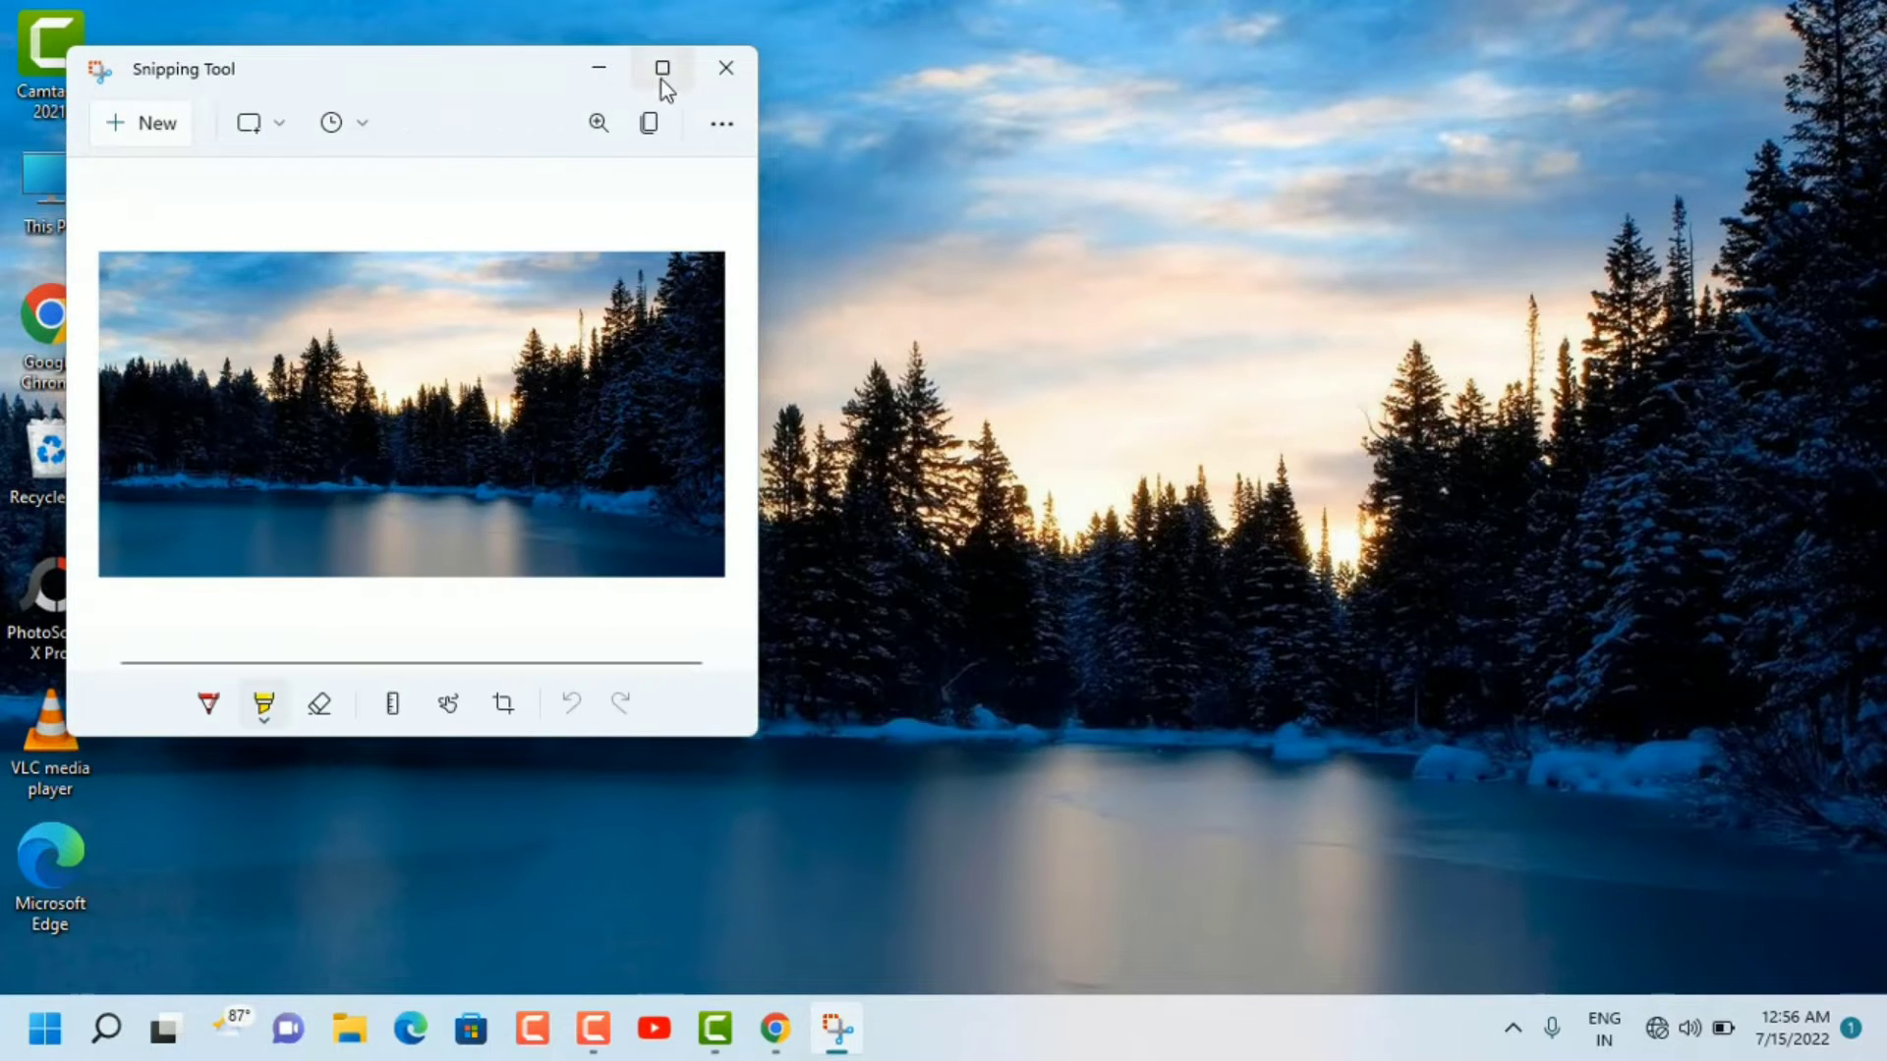
left_click(663, 71)
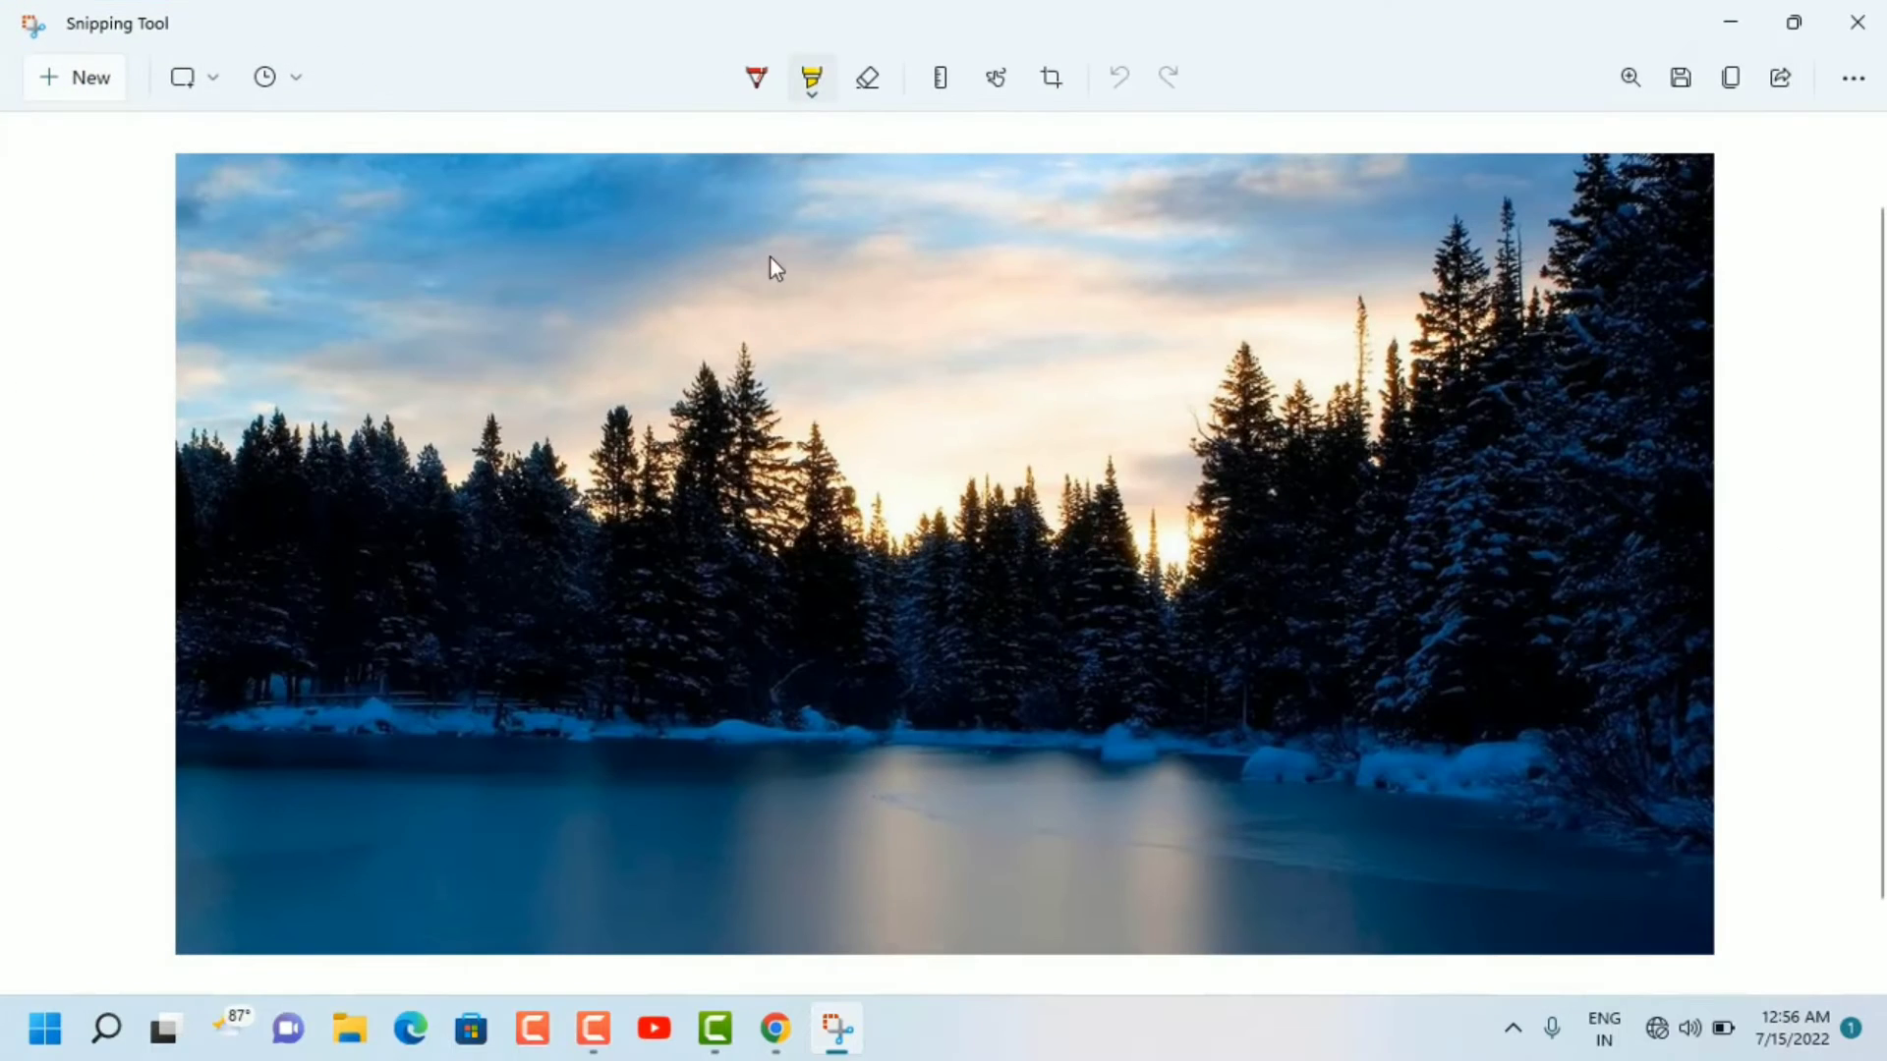
Draw a red pen loop around the central treetops and a highlighter stroke in the sky, and undo both marks
left_click(764, 91)
mouse_move(683, 382)
left_mouse_down()
mouse_move(843, 476)
mouse_move(814, 383)
left_mouse_up()
left_click(808, 84)
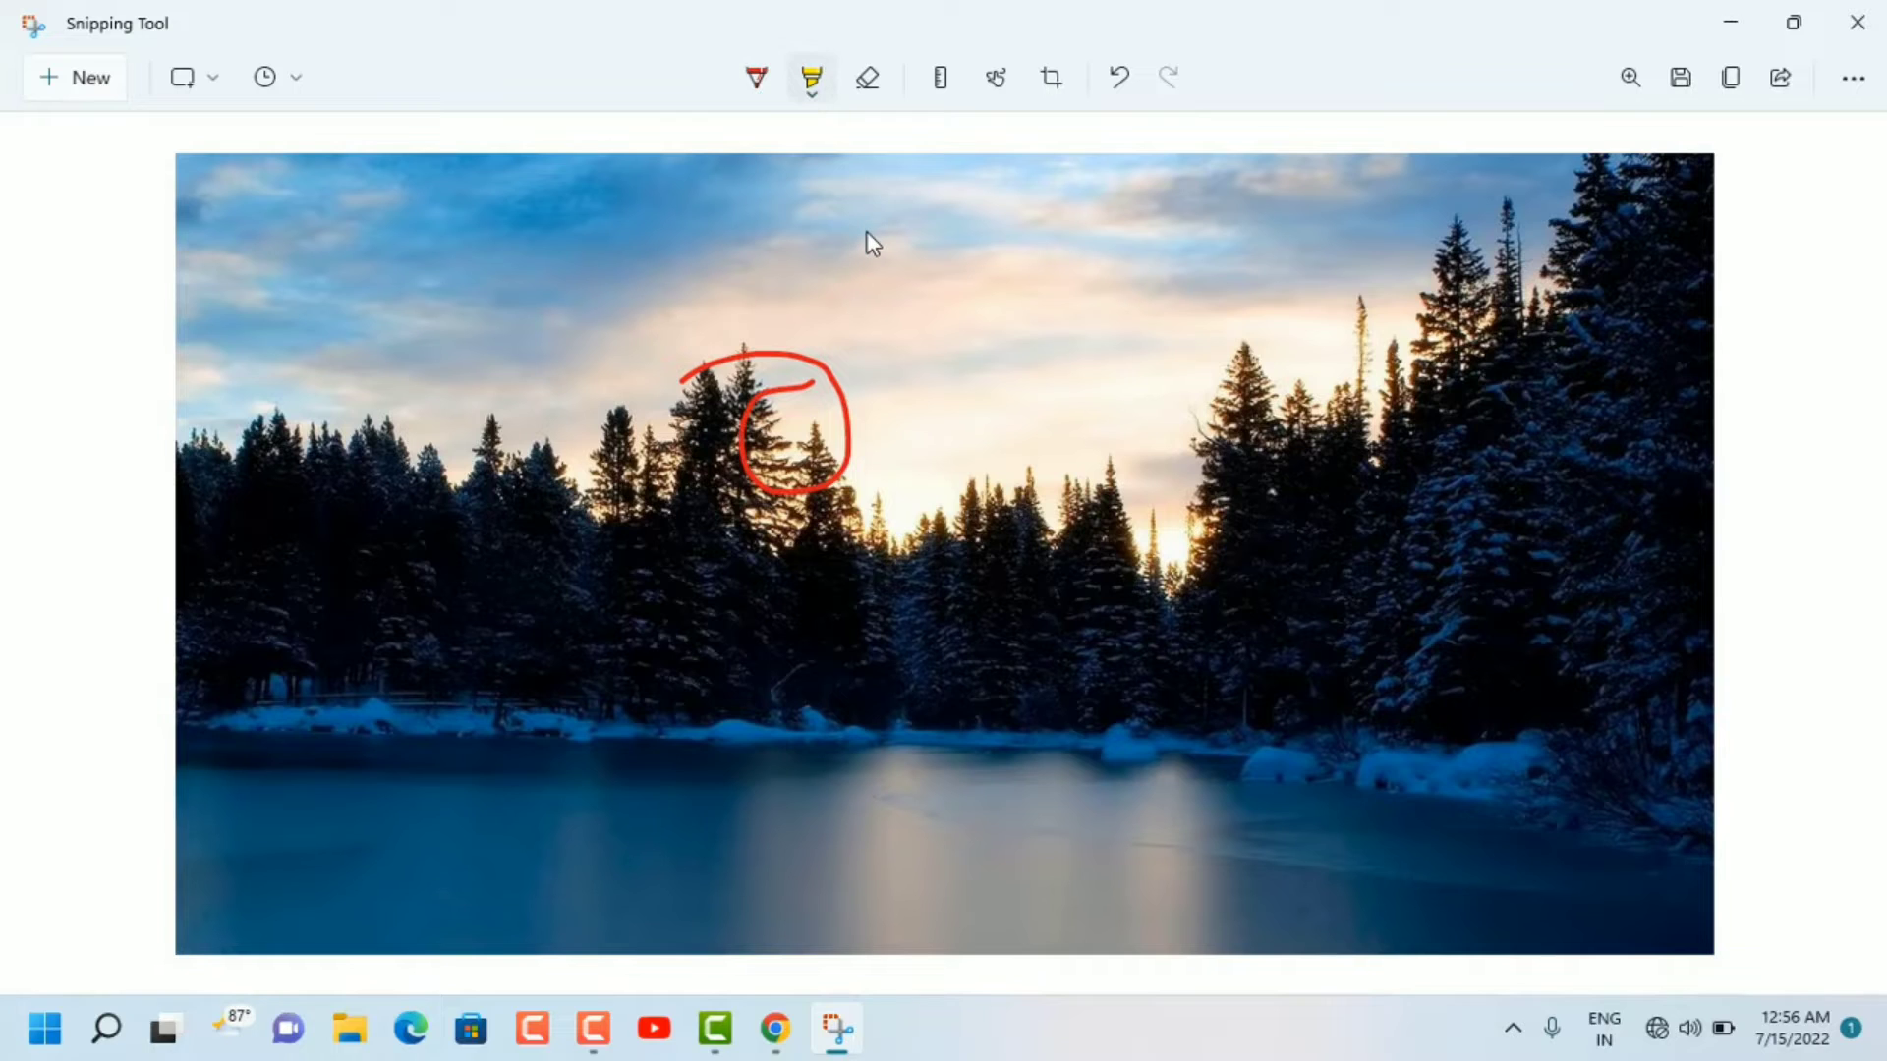
left_click_drag(866, 233, 961, 253)
left_click(1111, 78)
left_click(1112, 78)
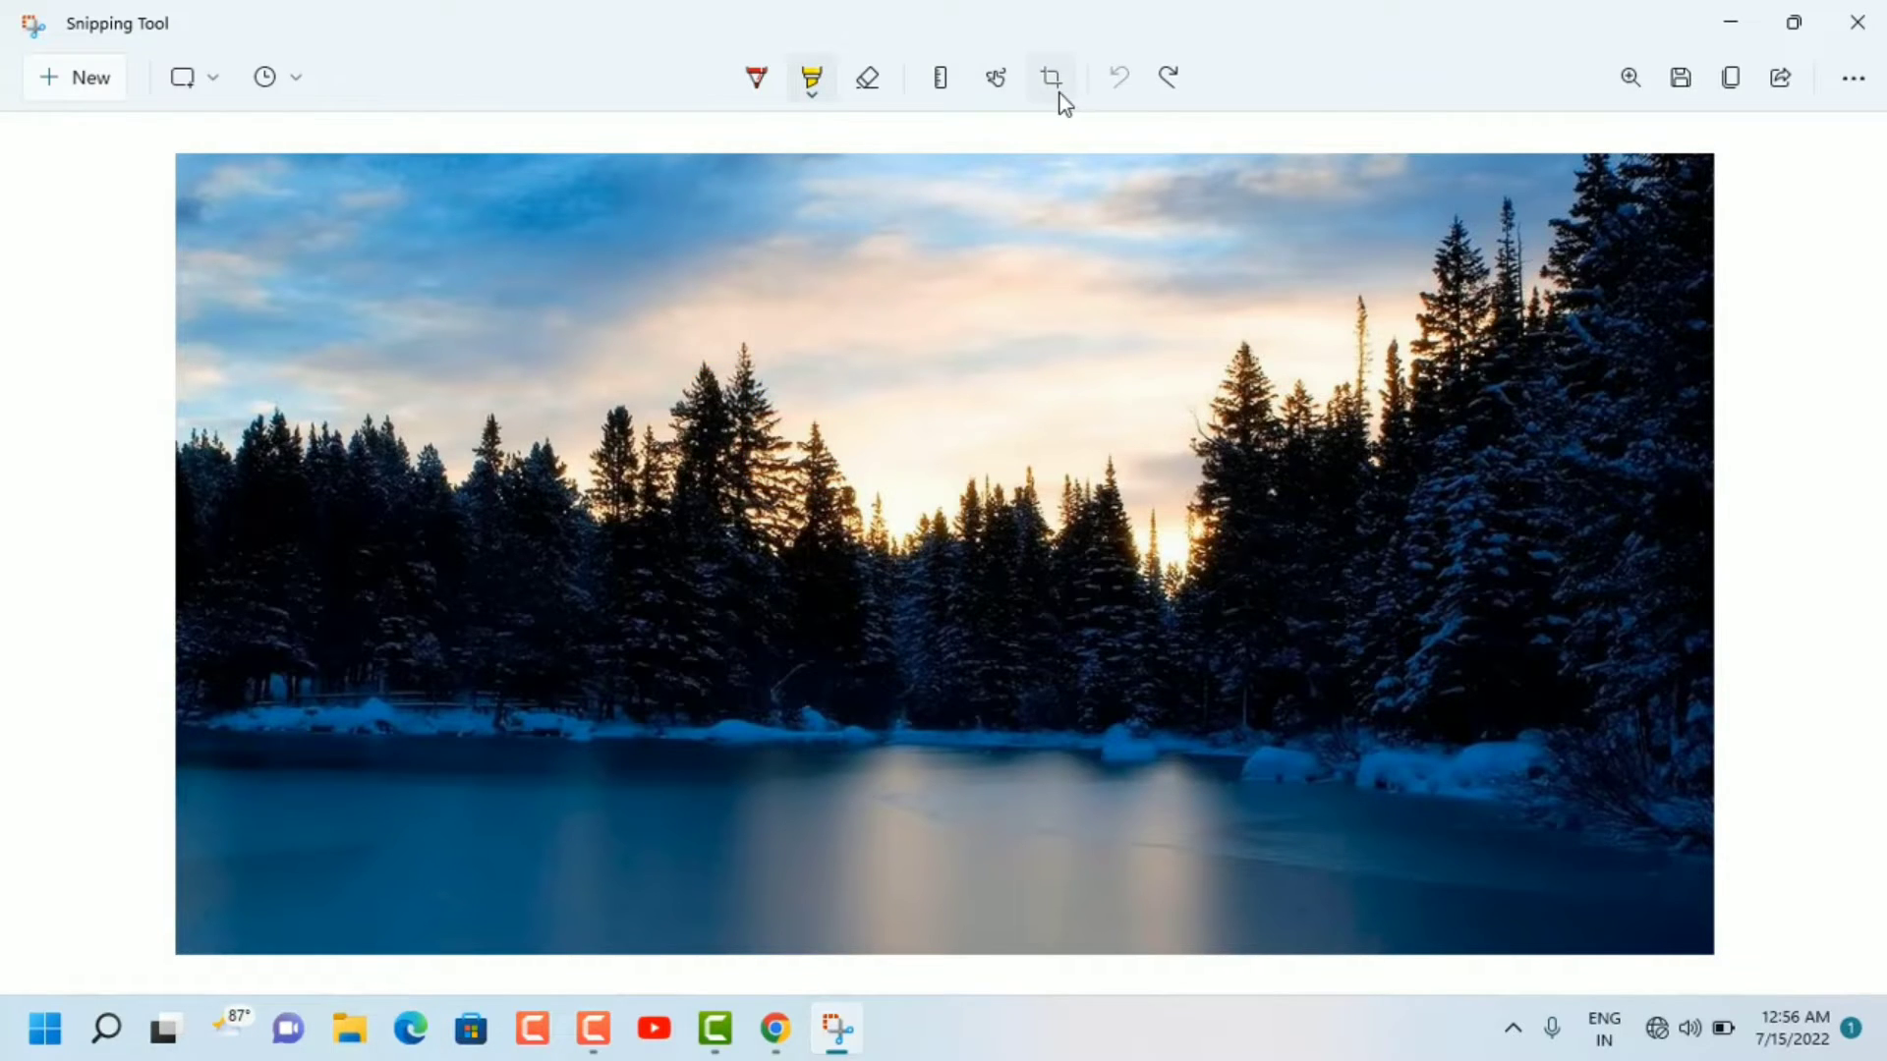
Crop the snip with a smaller frame that trims a margin off all four sides of the landscape
left_click(1054, 81)
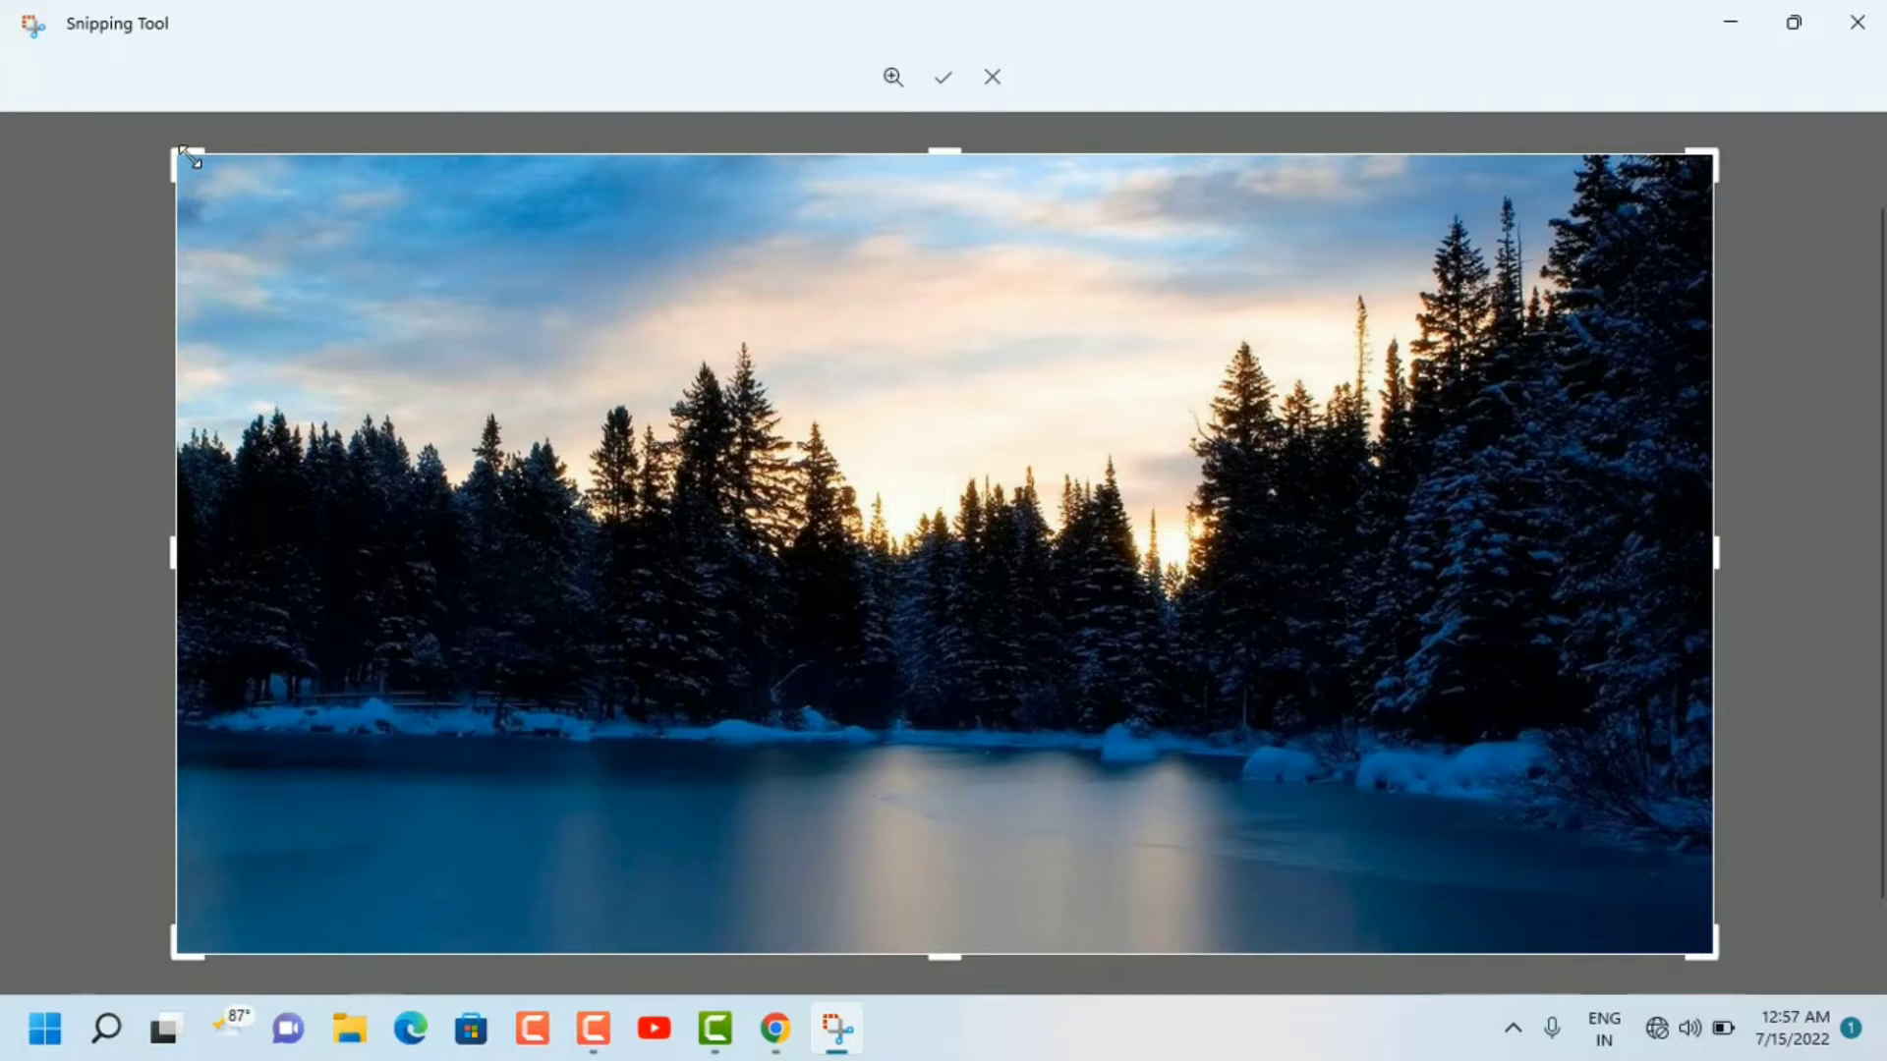
left_click_drag(179, 156, 375, 285)
scroll(616, 434, "down", 1)
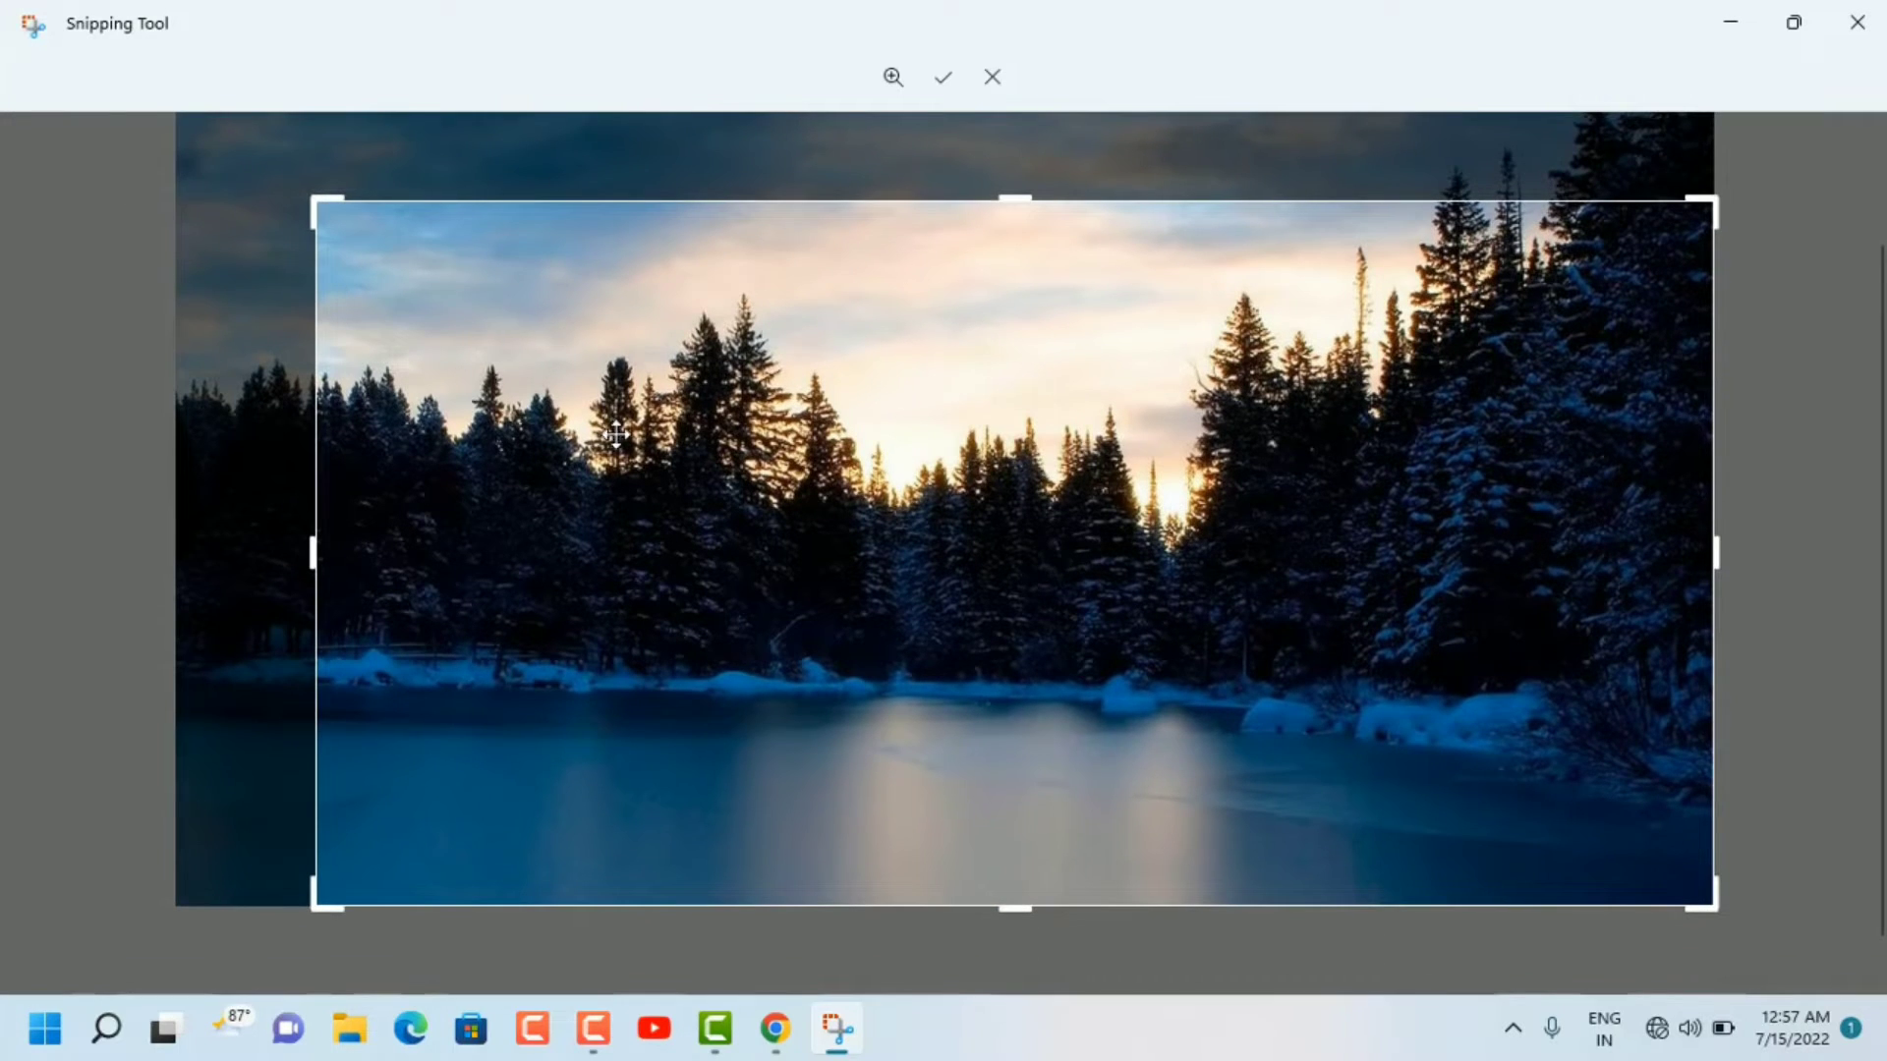
left_click_drag(666, 379, 634, 337)
scroll(634, 337, "up", 1)
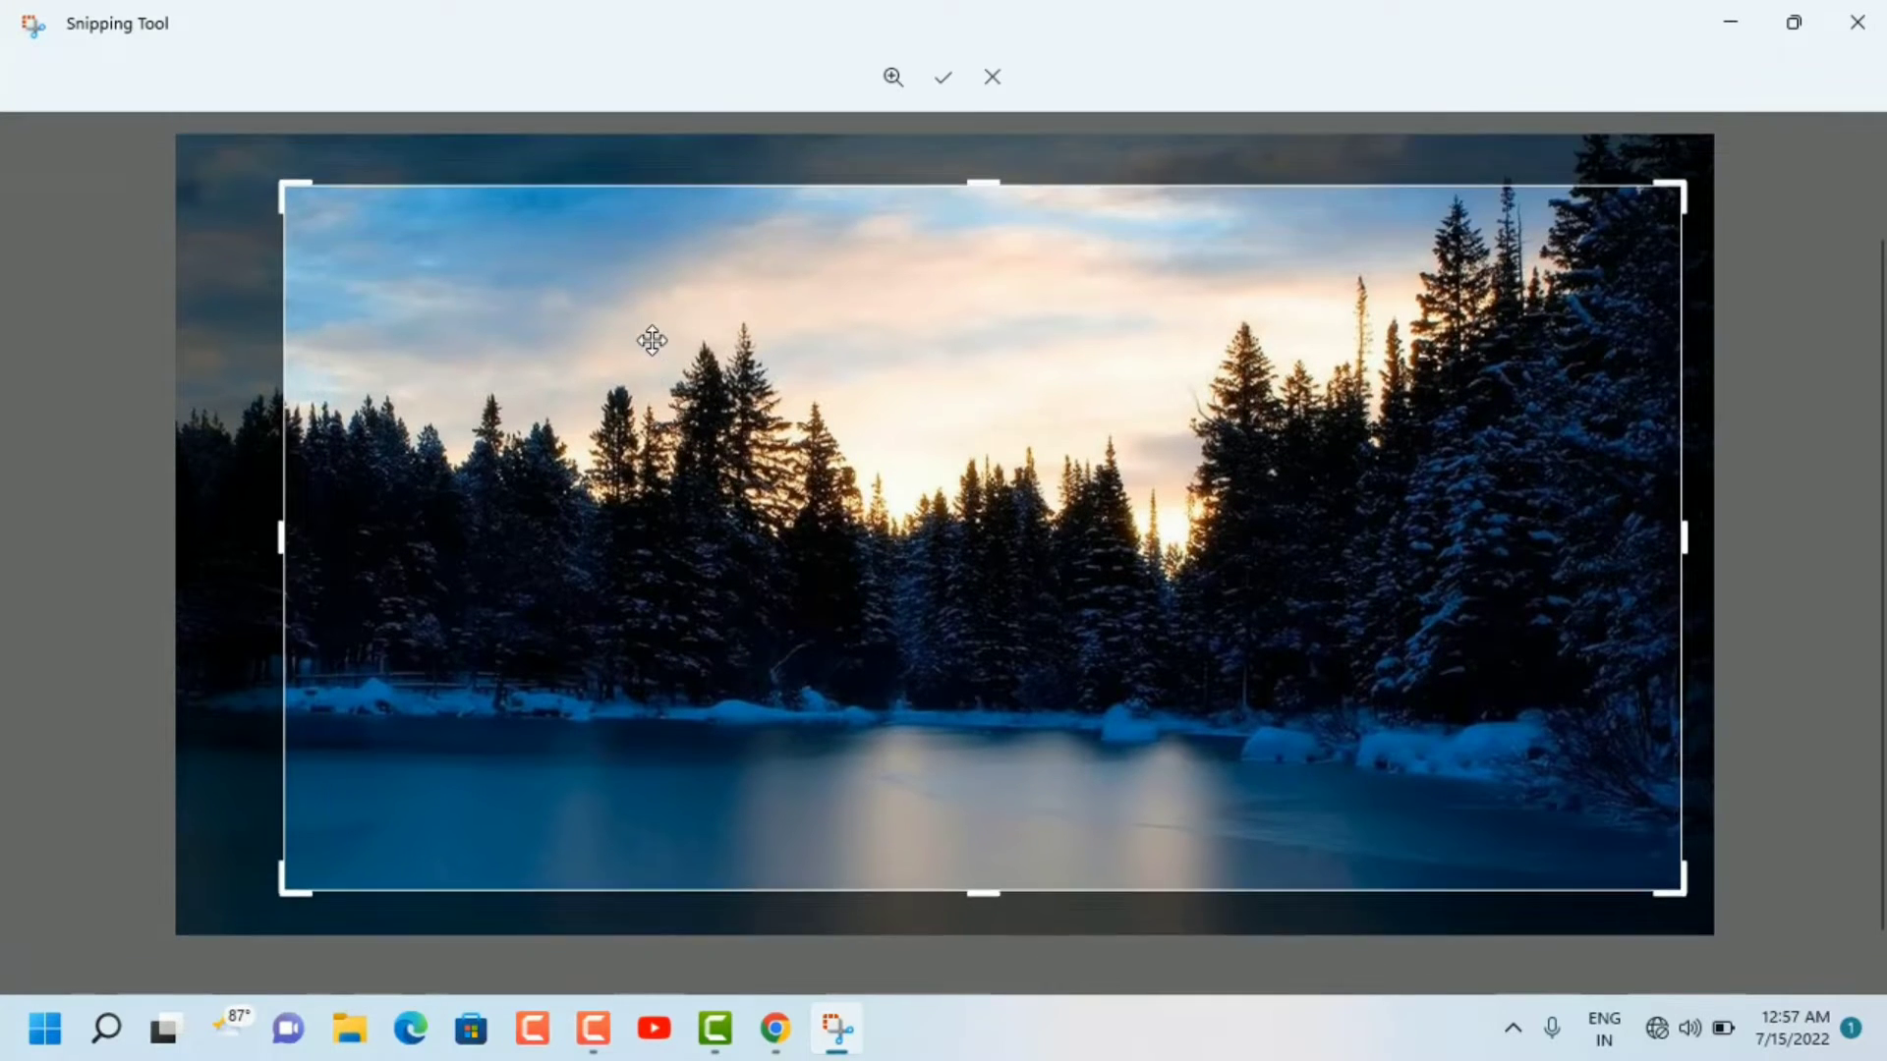
left_click(943, 79)
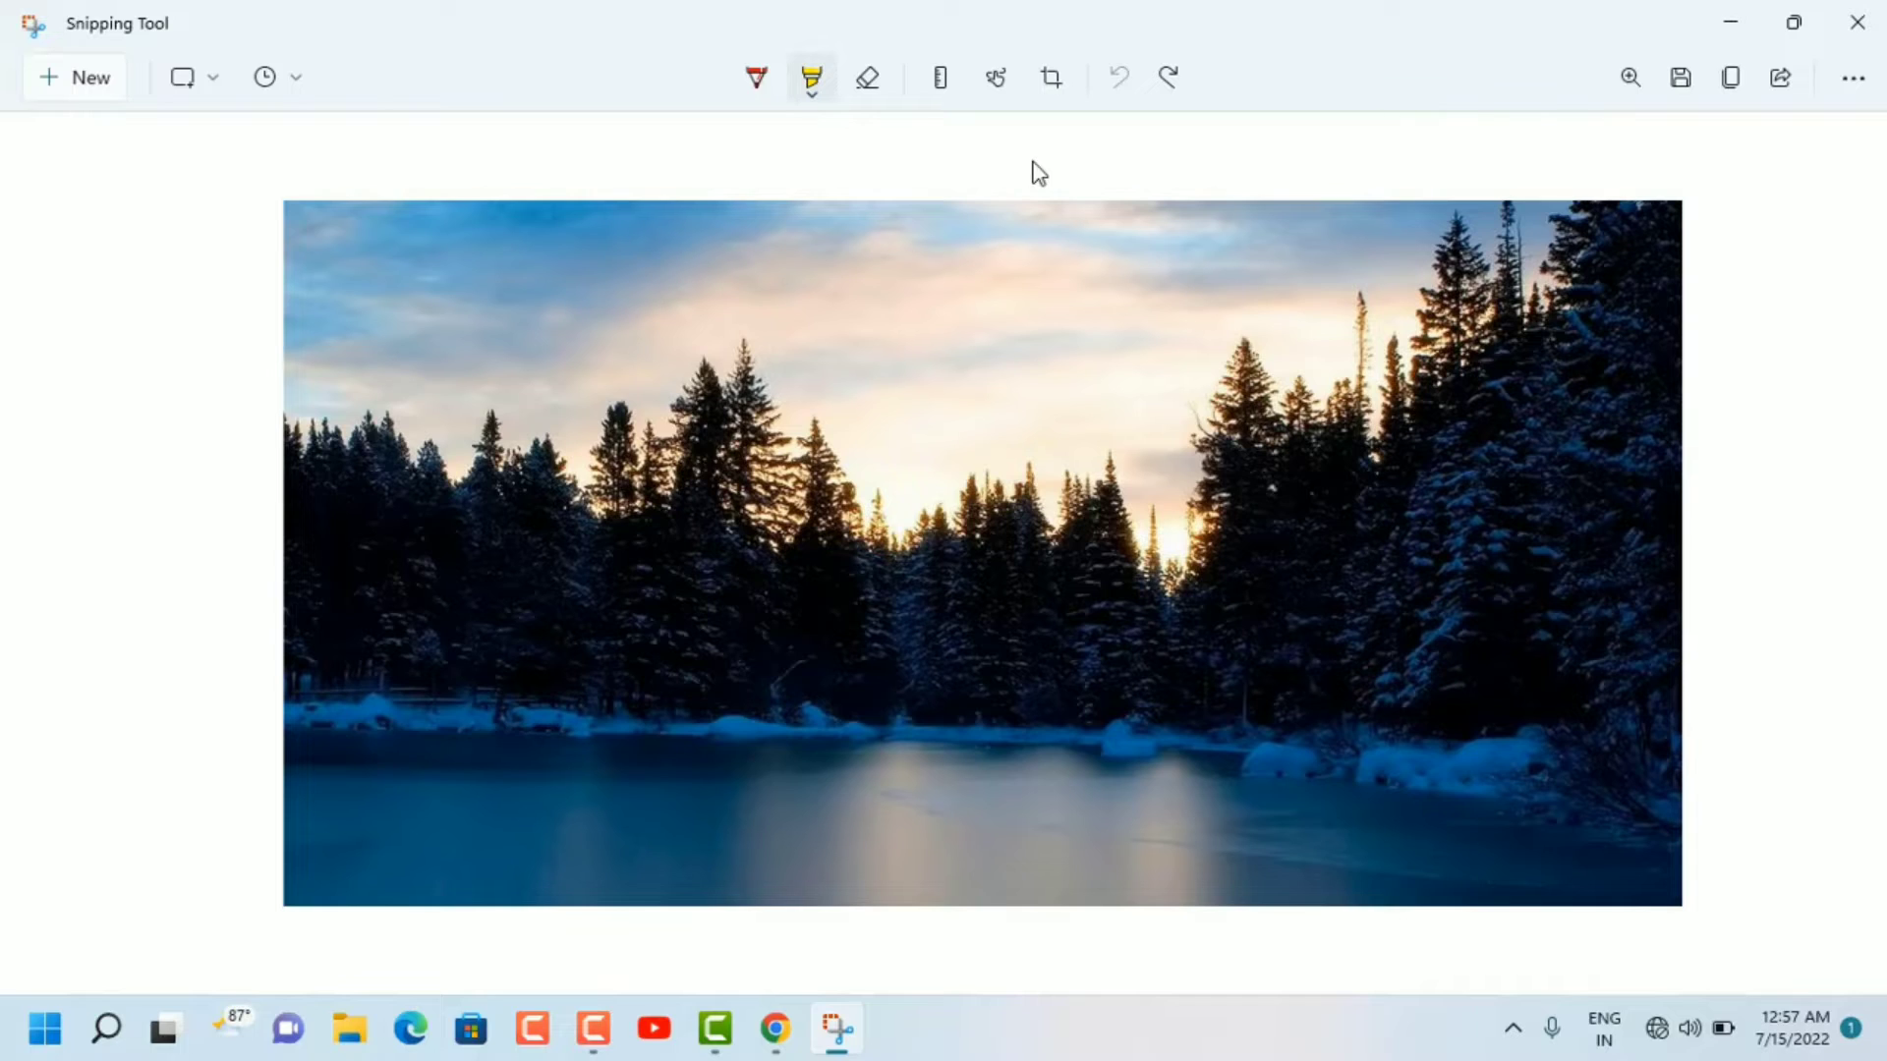
Save the cropped snip as a PNG in the Pictures folder under the suggested file name, and minimize the Snipping Tool
left_click(1680, 79)
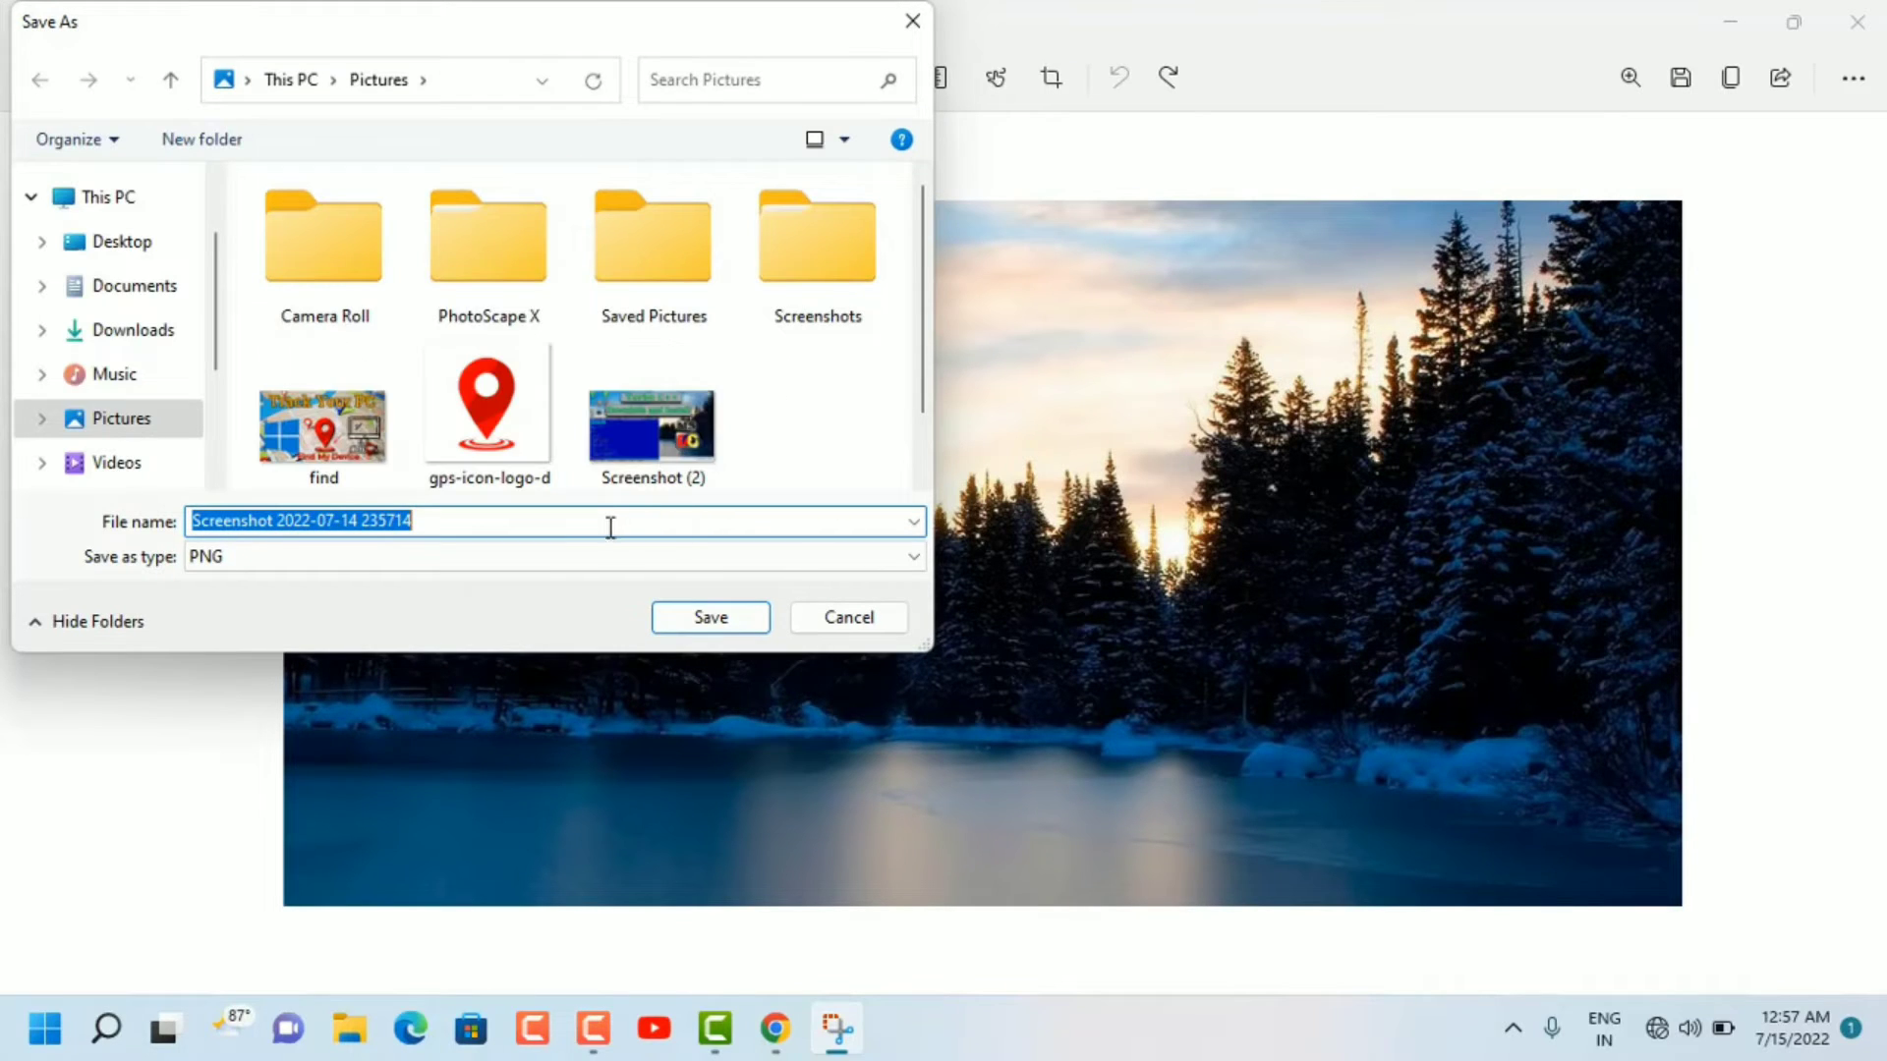
left_click(701, 617)
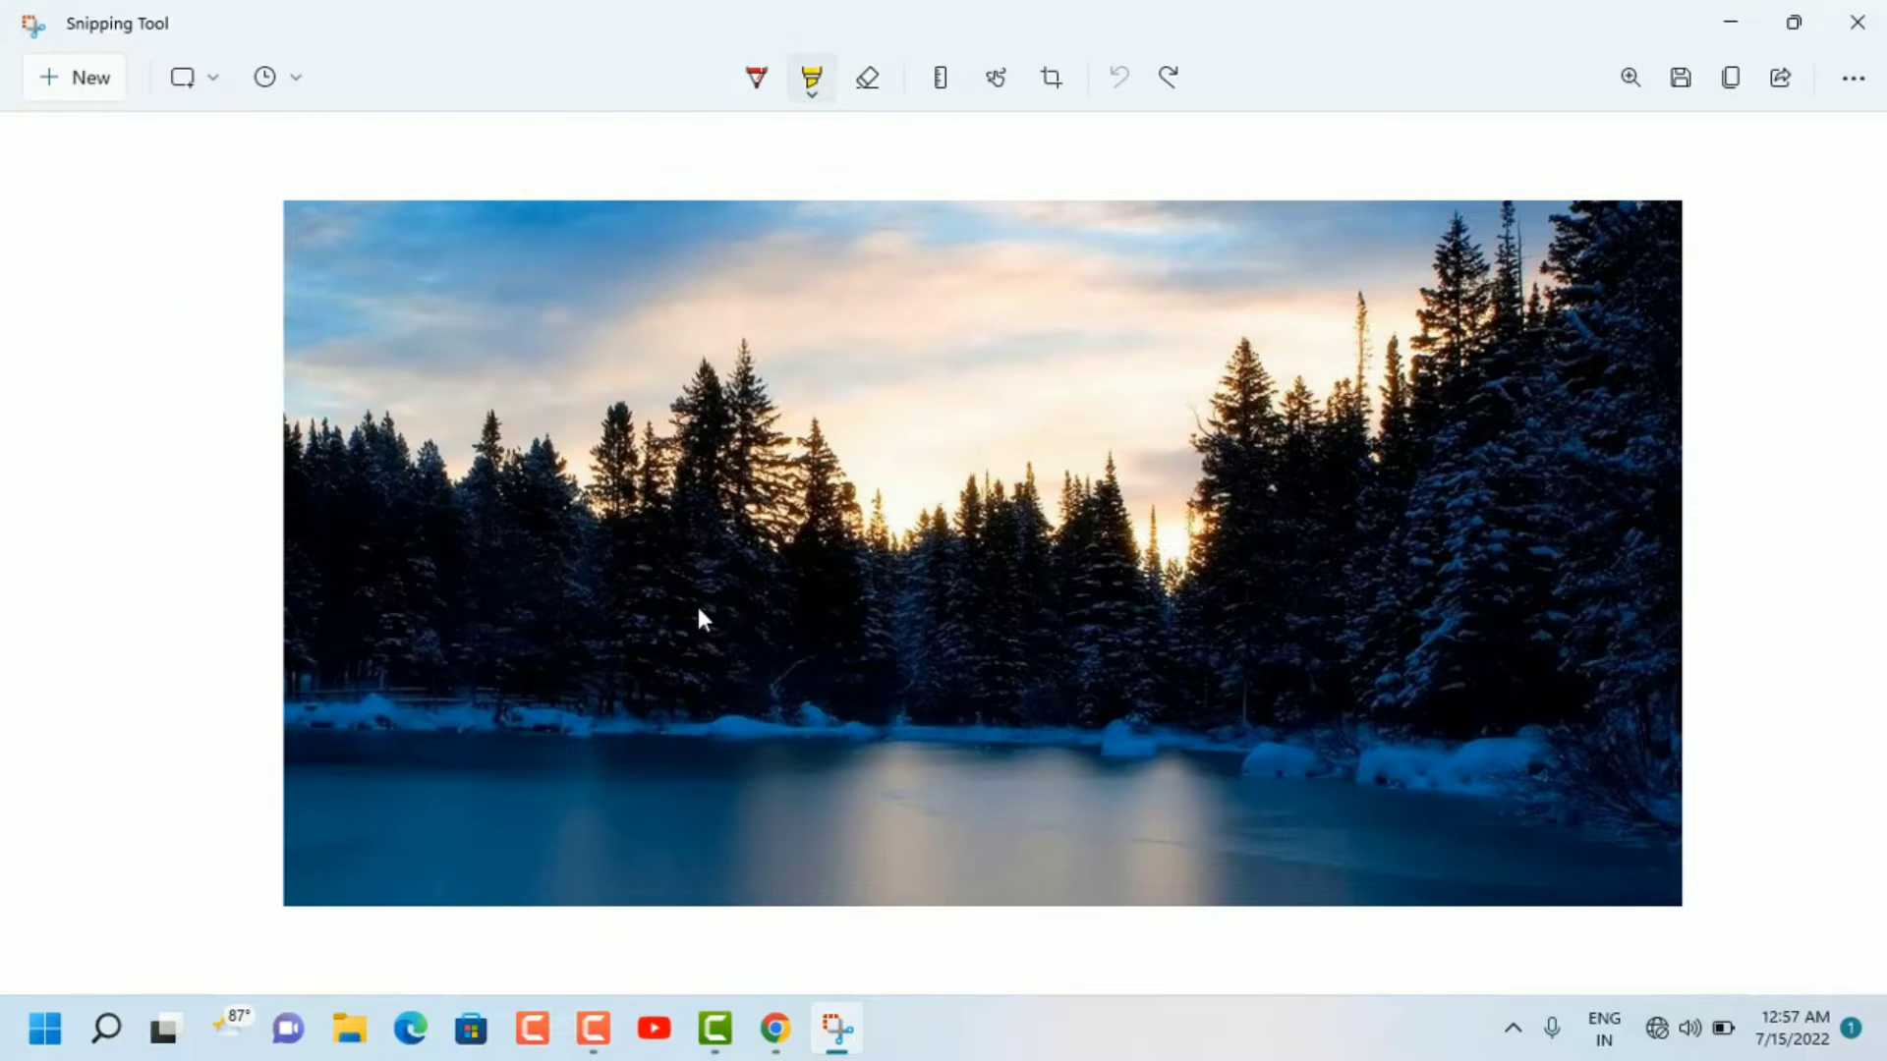
left_click(1735, 27)
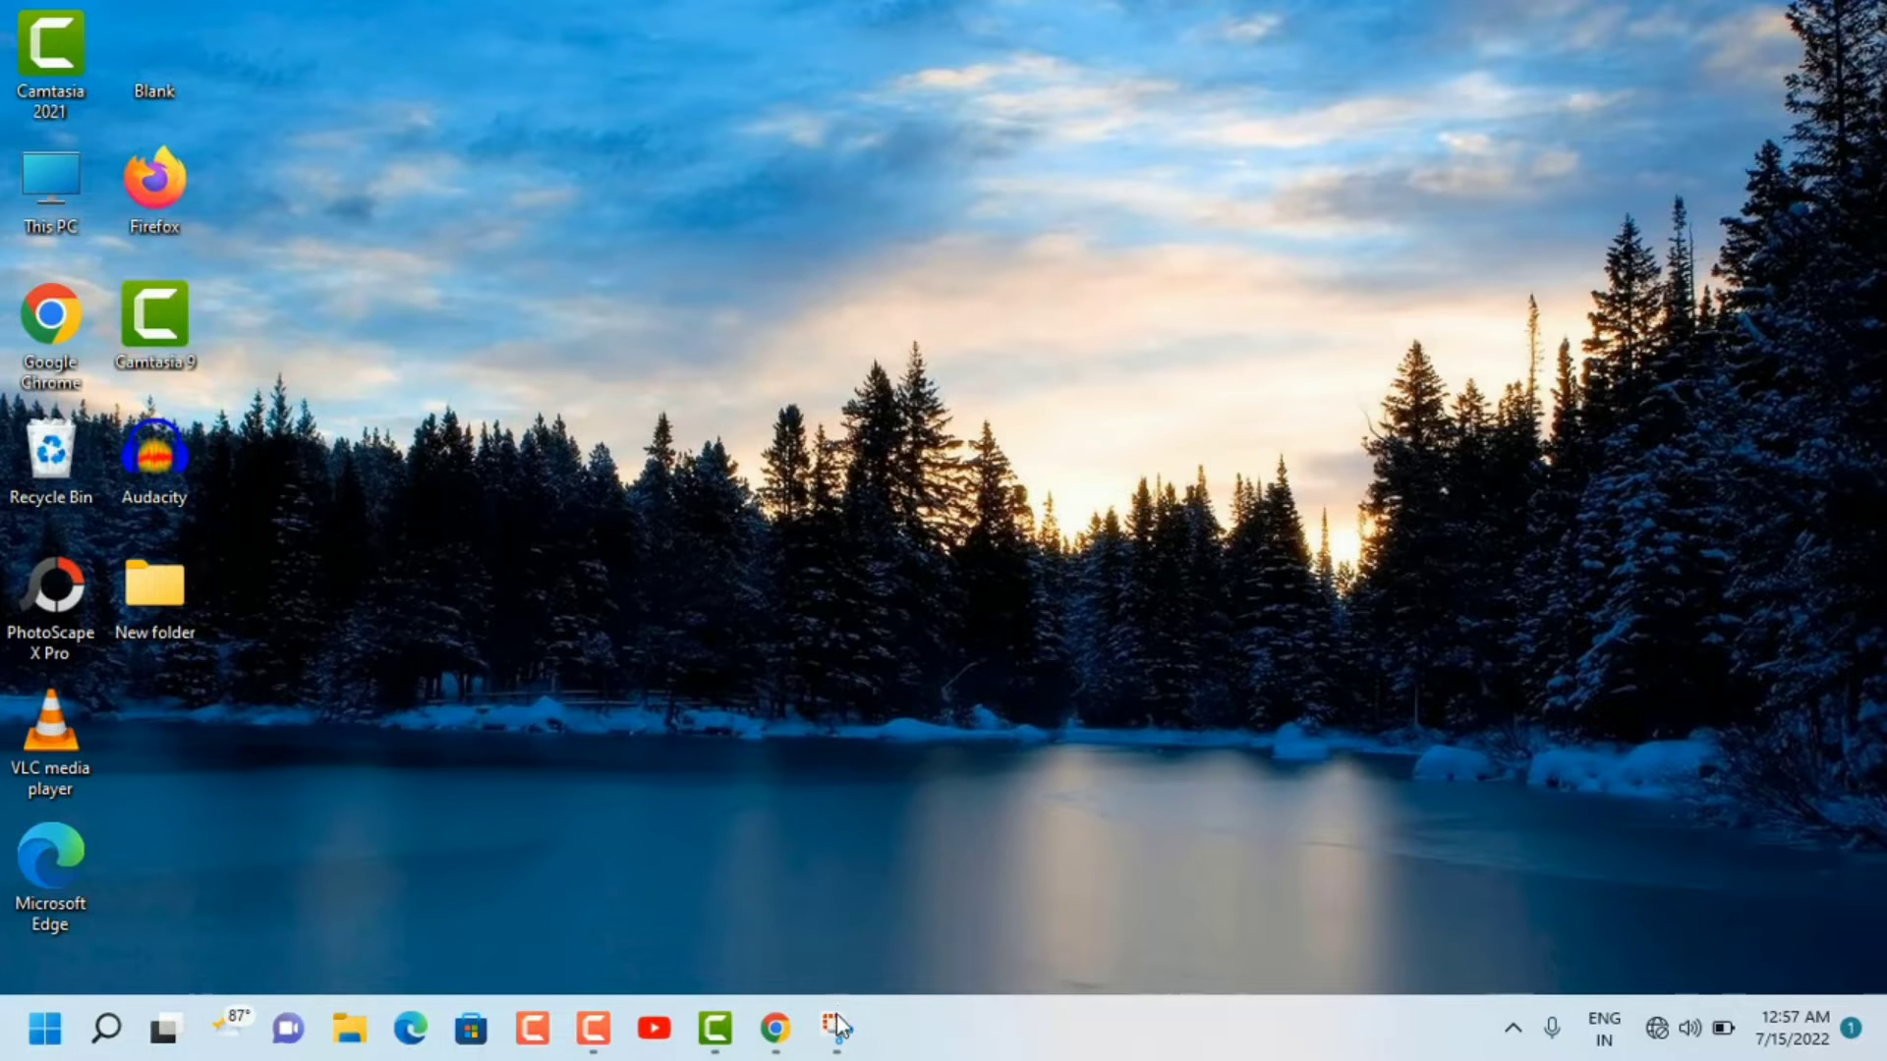
Switch to Chrome and insert the grinning face, two hearts and OK hand emojis into the Google search box with the emoji panel
key("alt+Tab")
left_click(782, 1034)
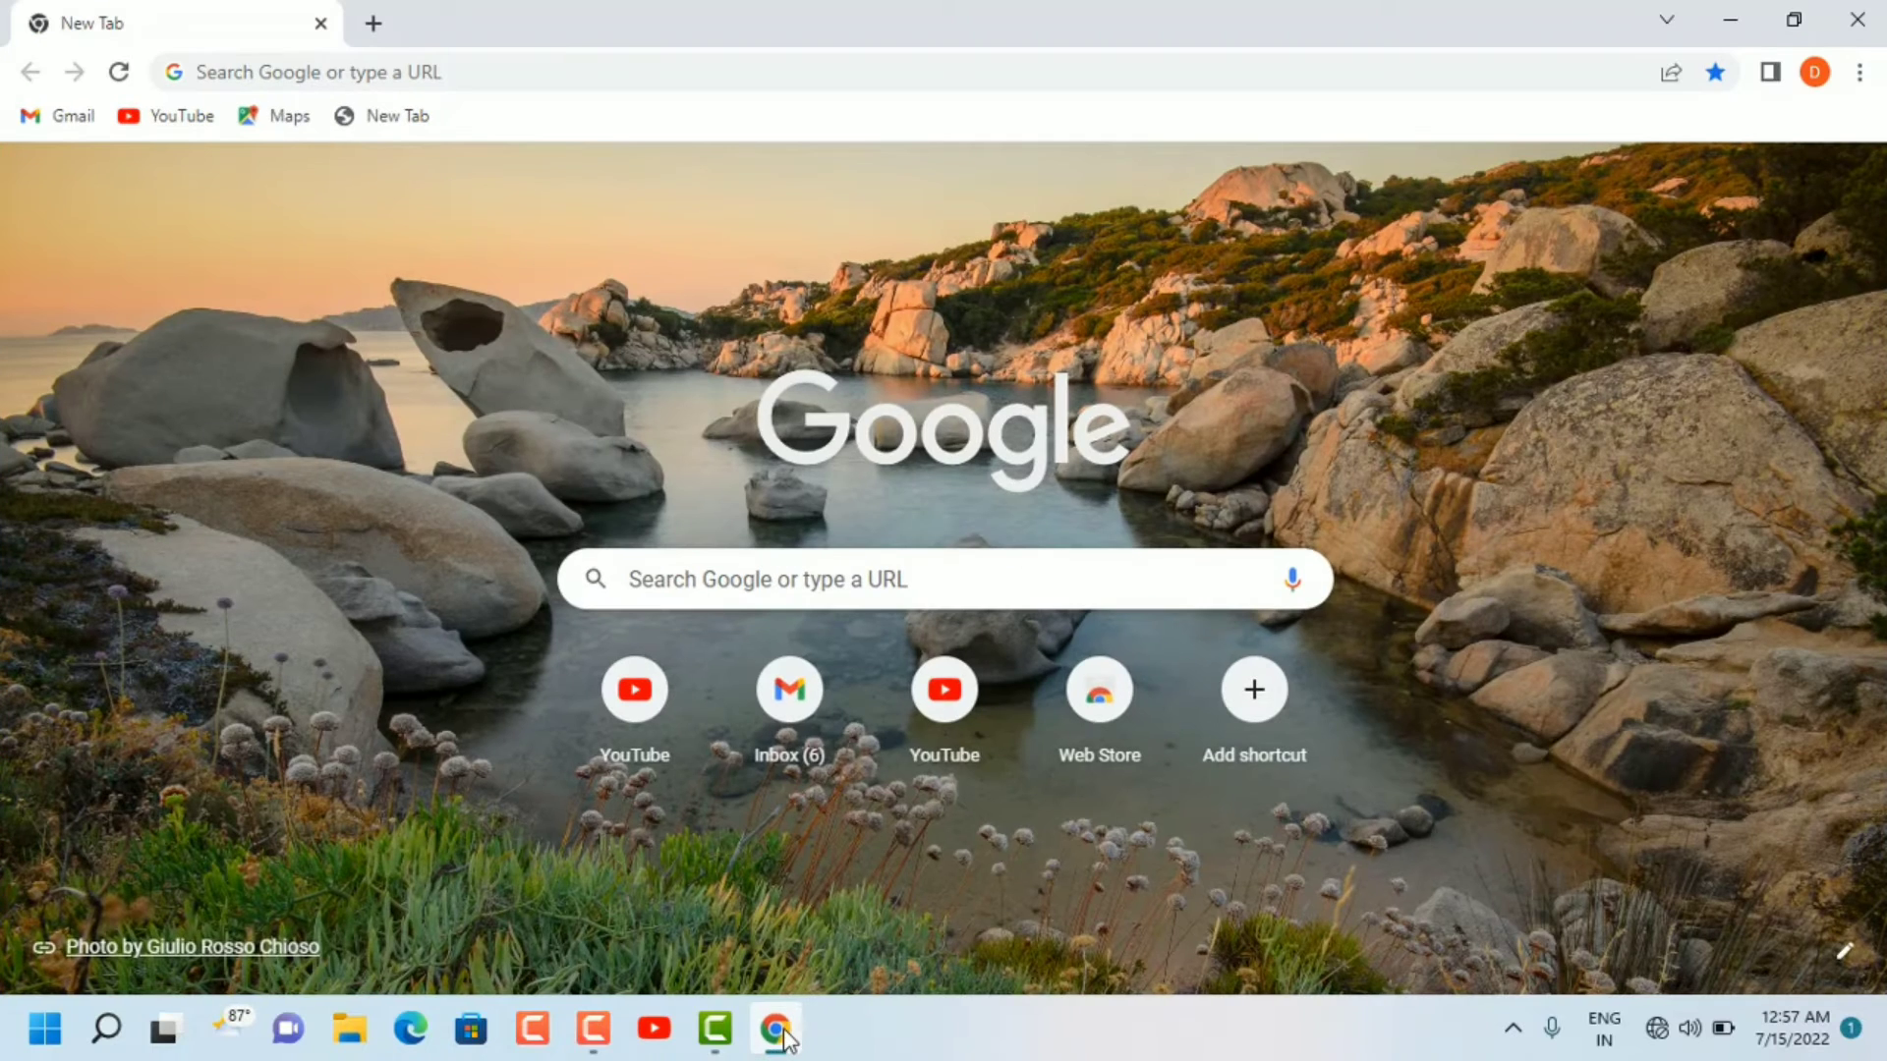
left_click(814, 580)
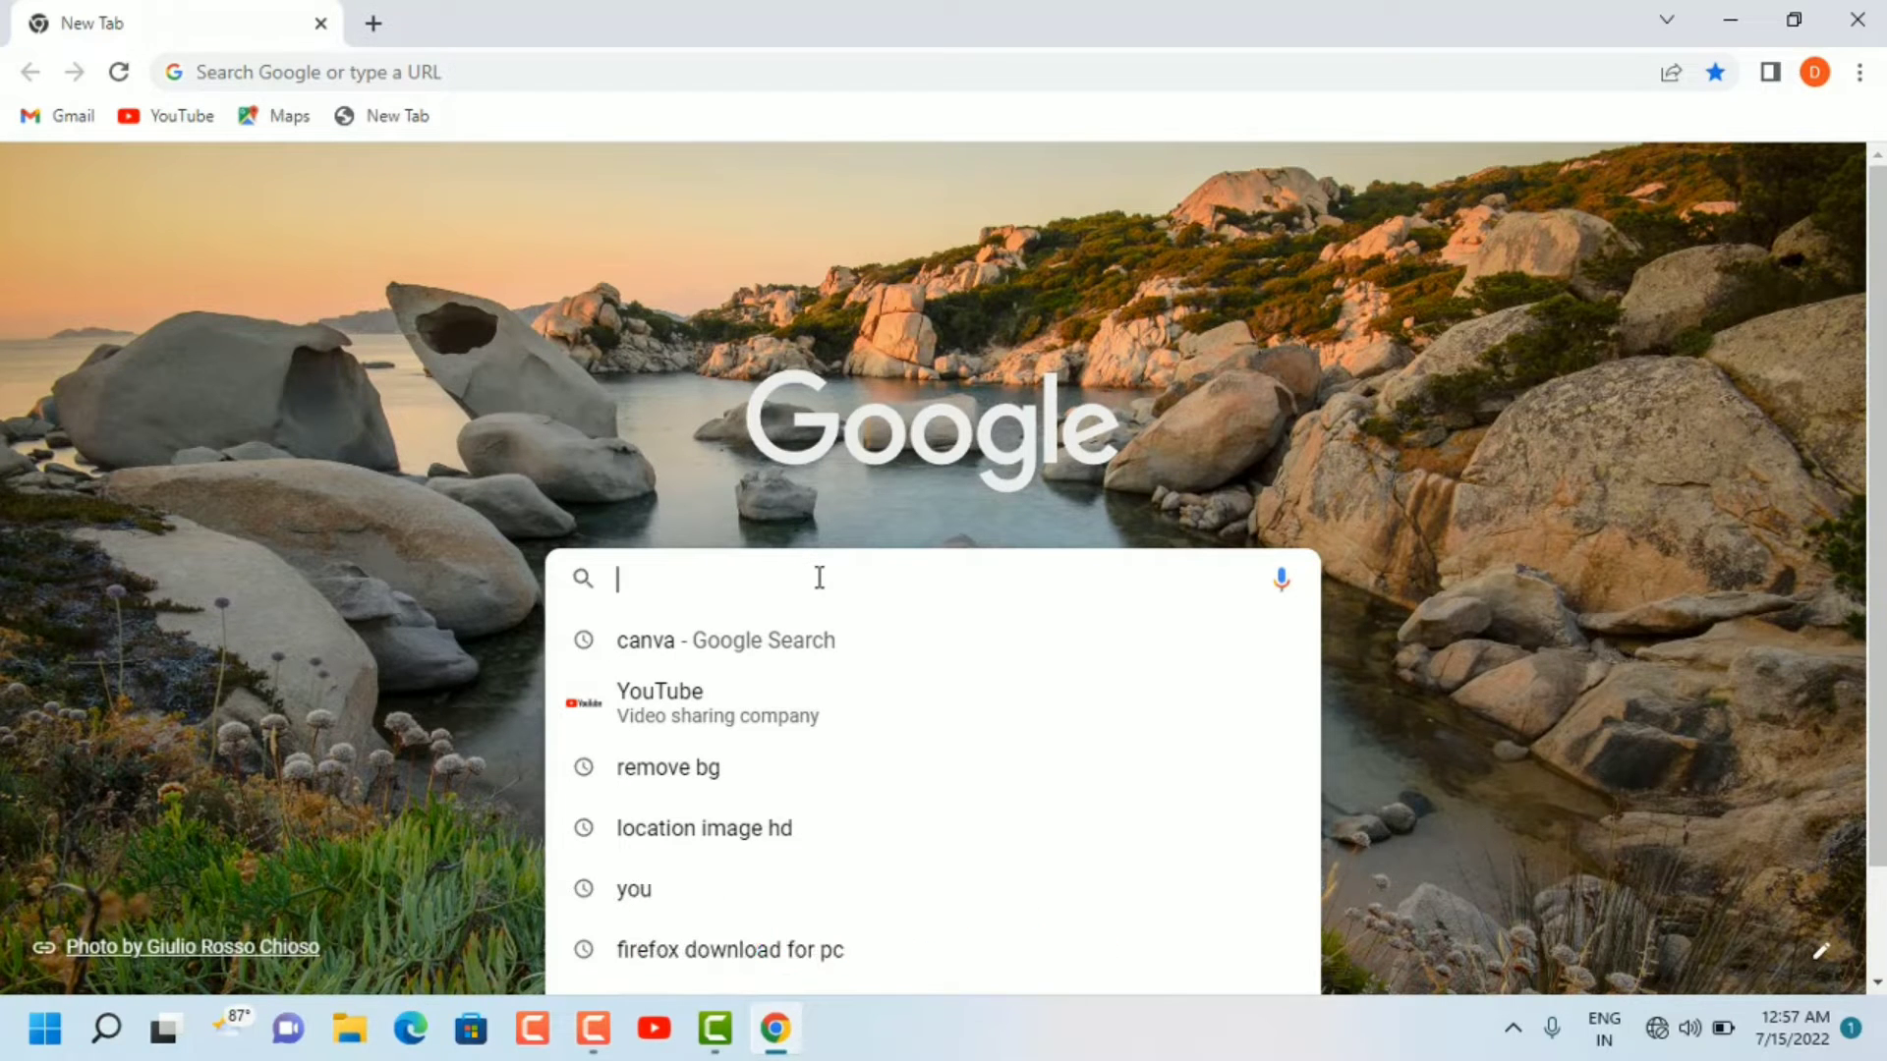
key("super+period")
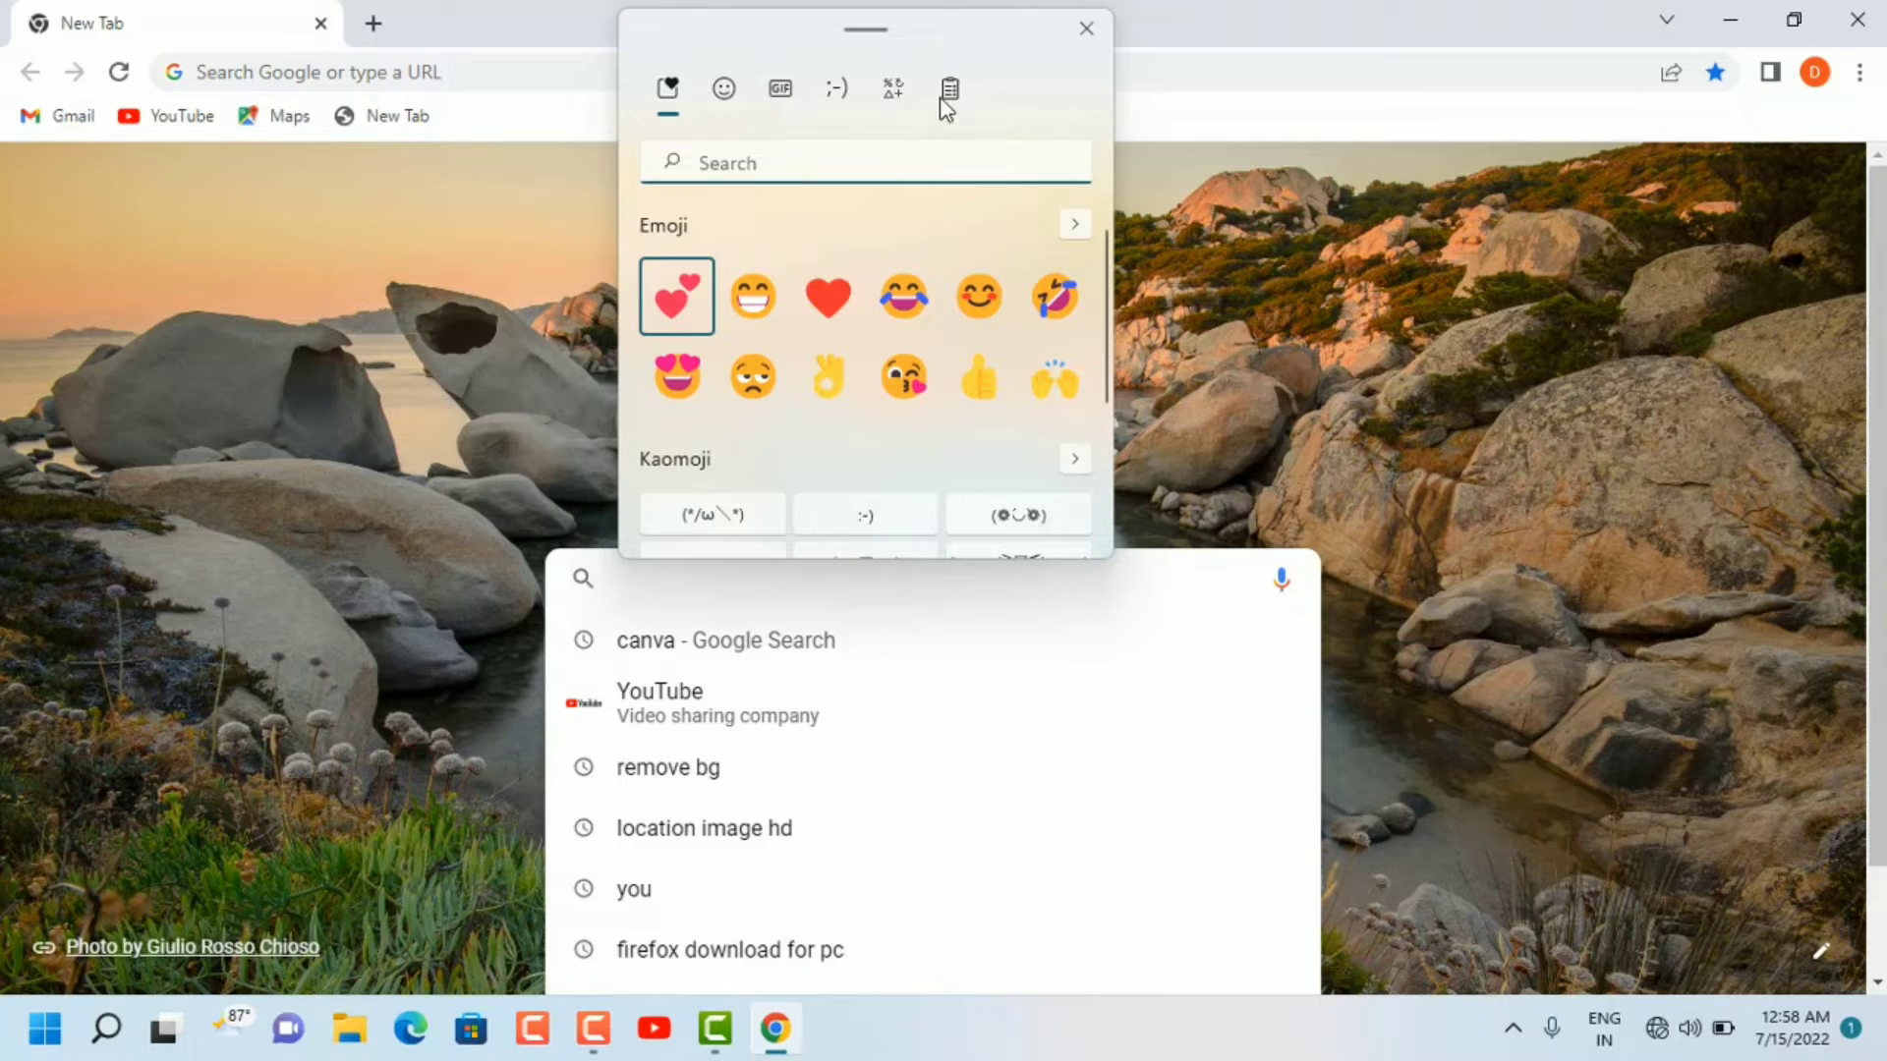
left_click(760, 308)
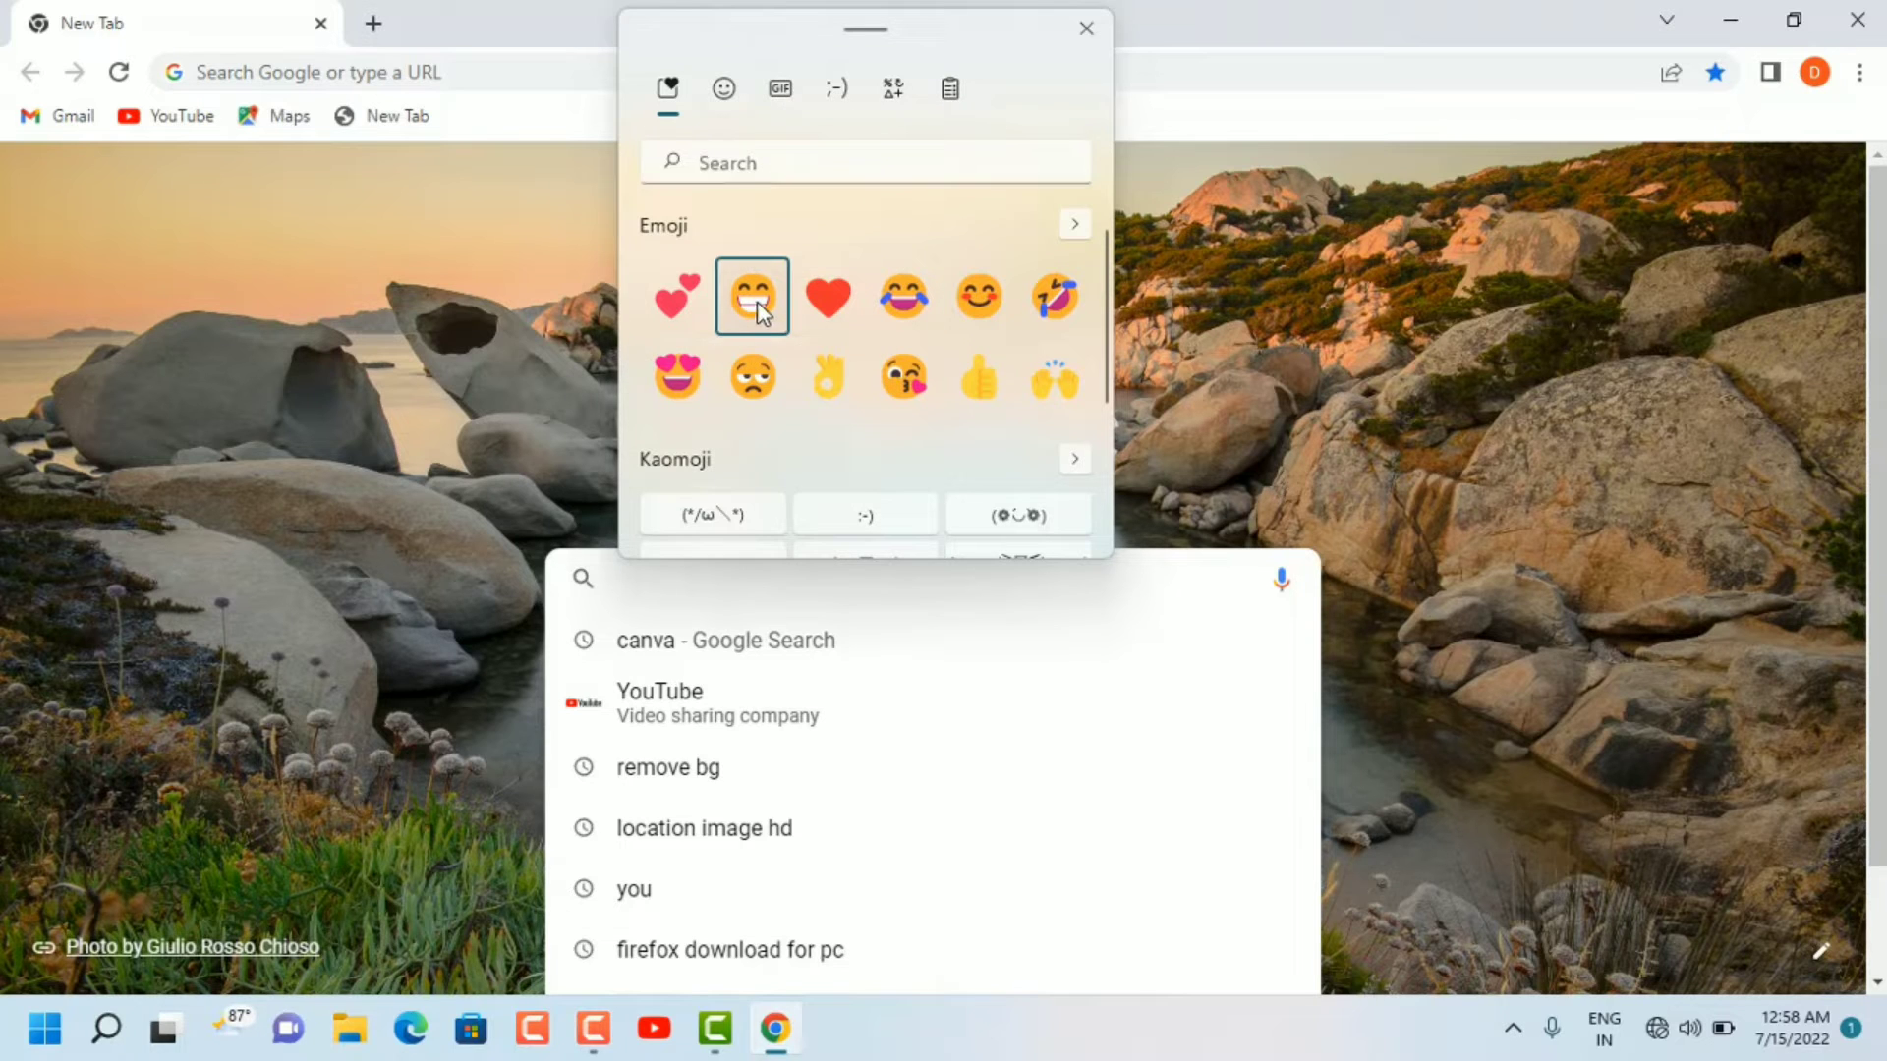
left_click(761, 309)
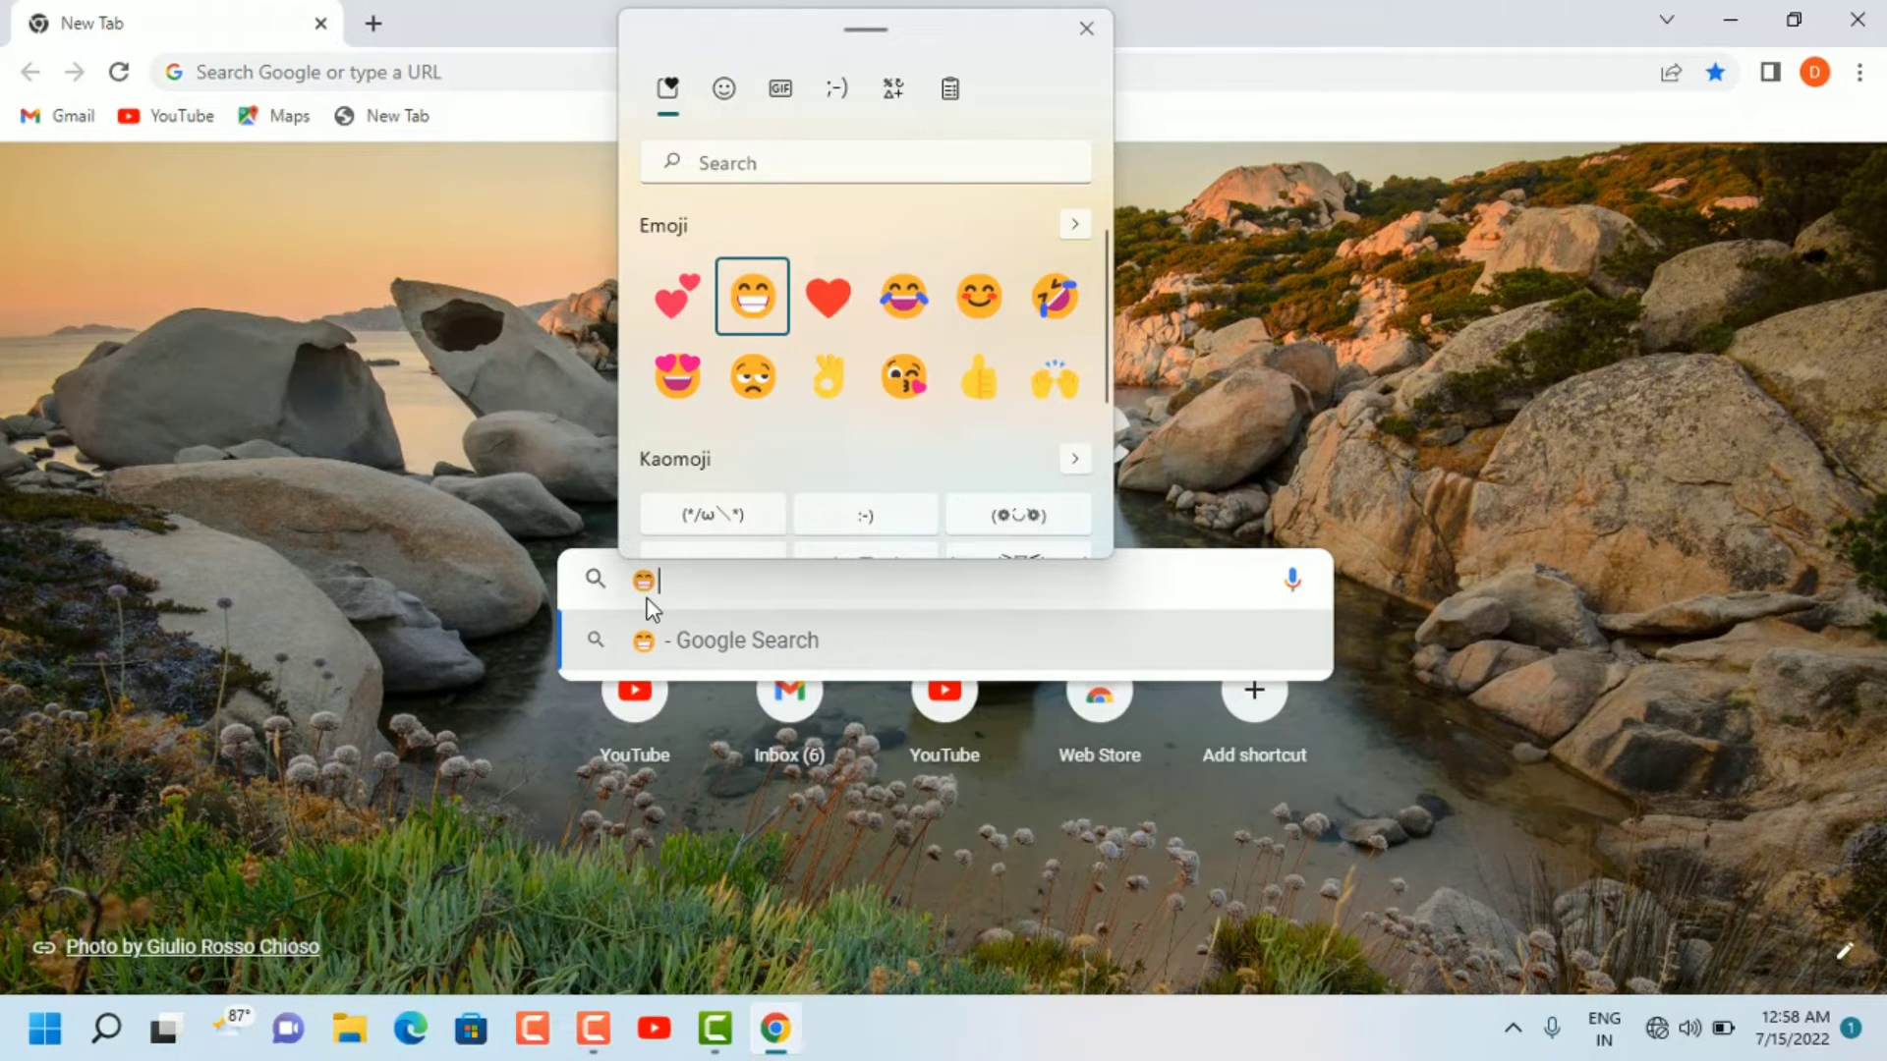
left_click(658, 287)
left_click(830, 375)
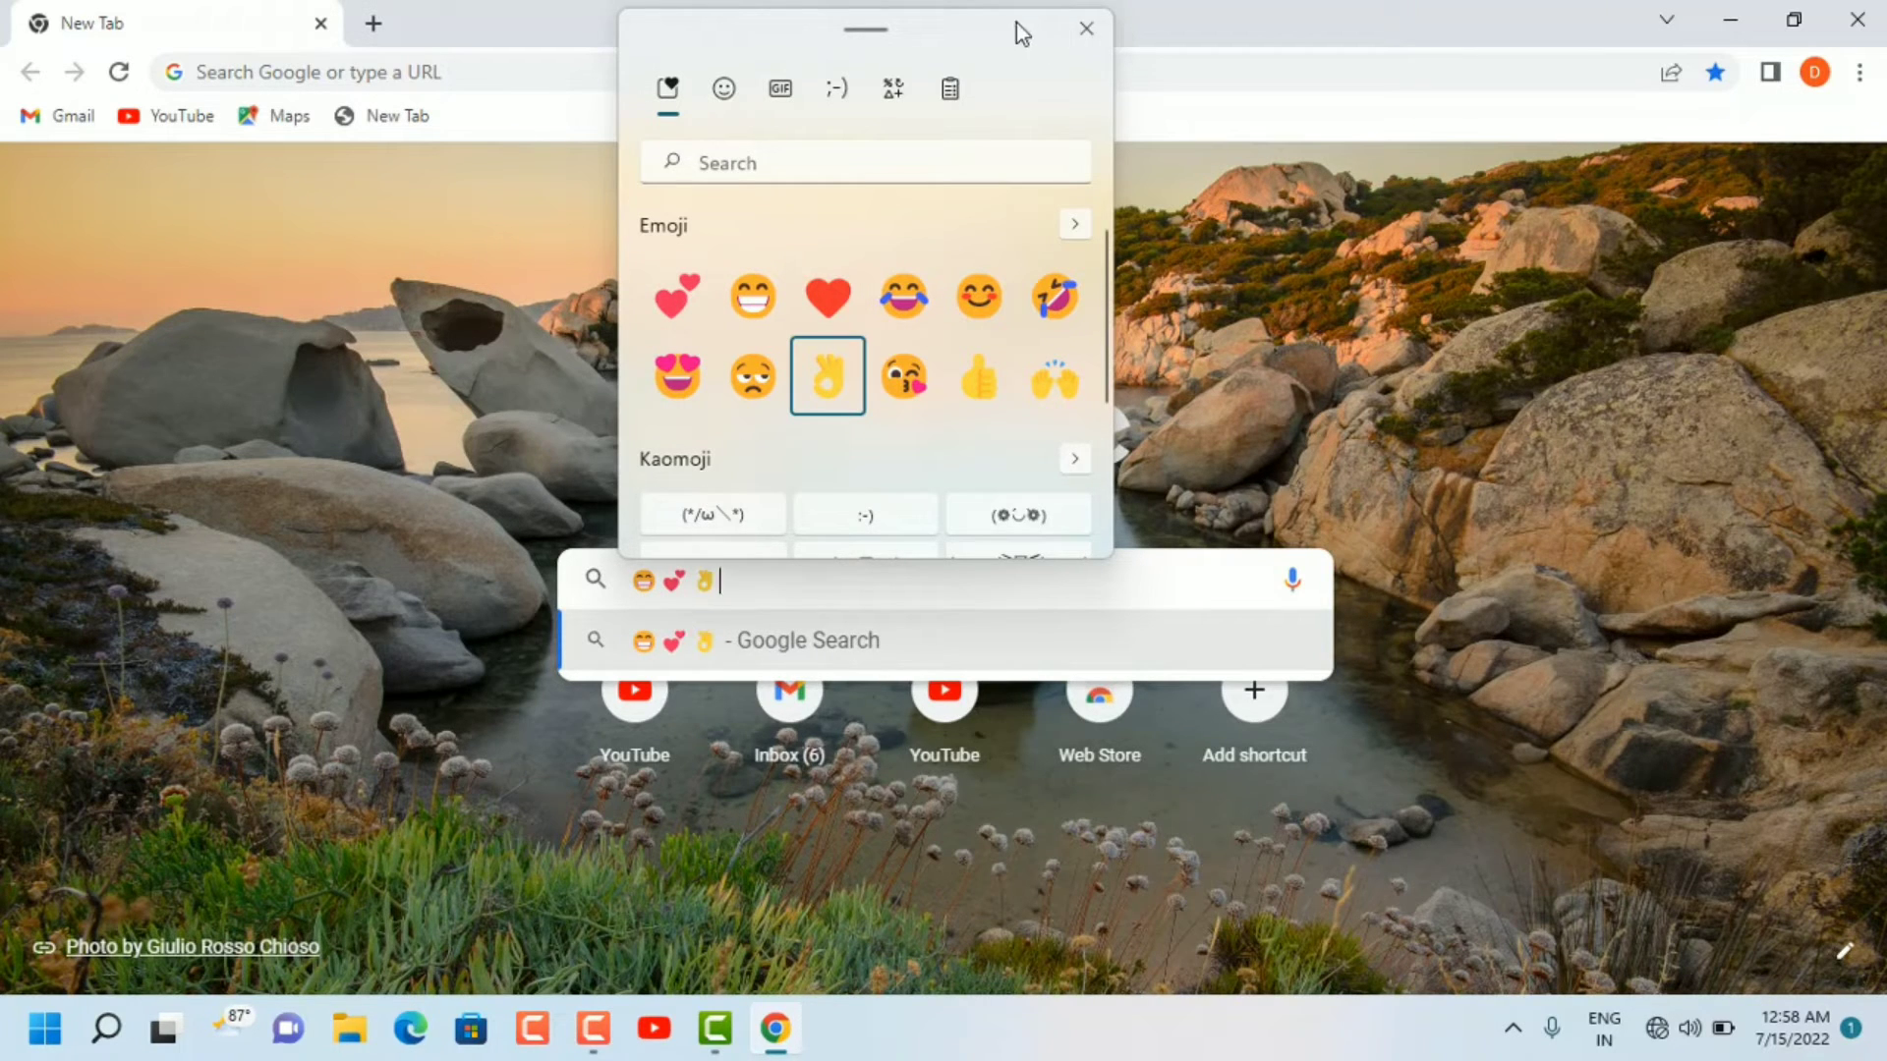
Move the emoji panel away from the entered emojis, and dismiss it along with the Chrome window
left_click_drag(1017, 22, 1420, 314)
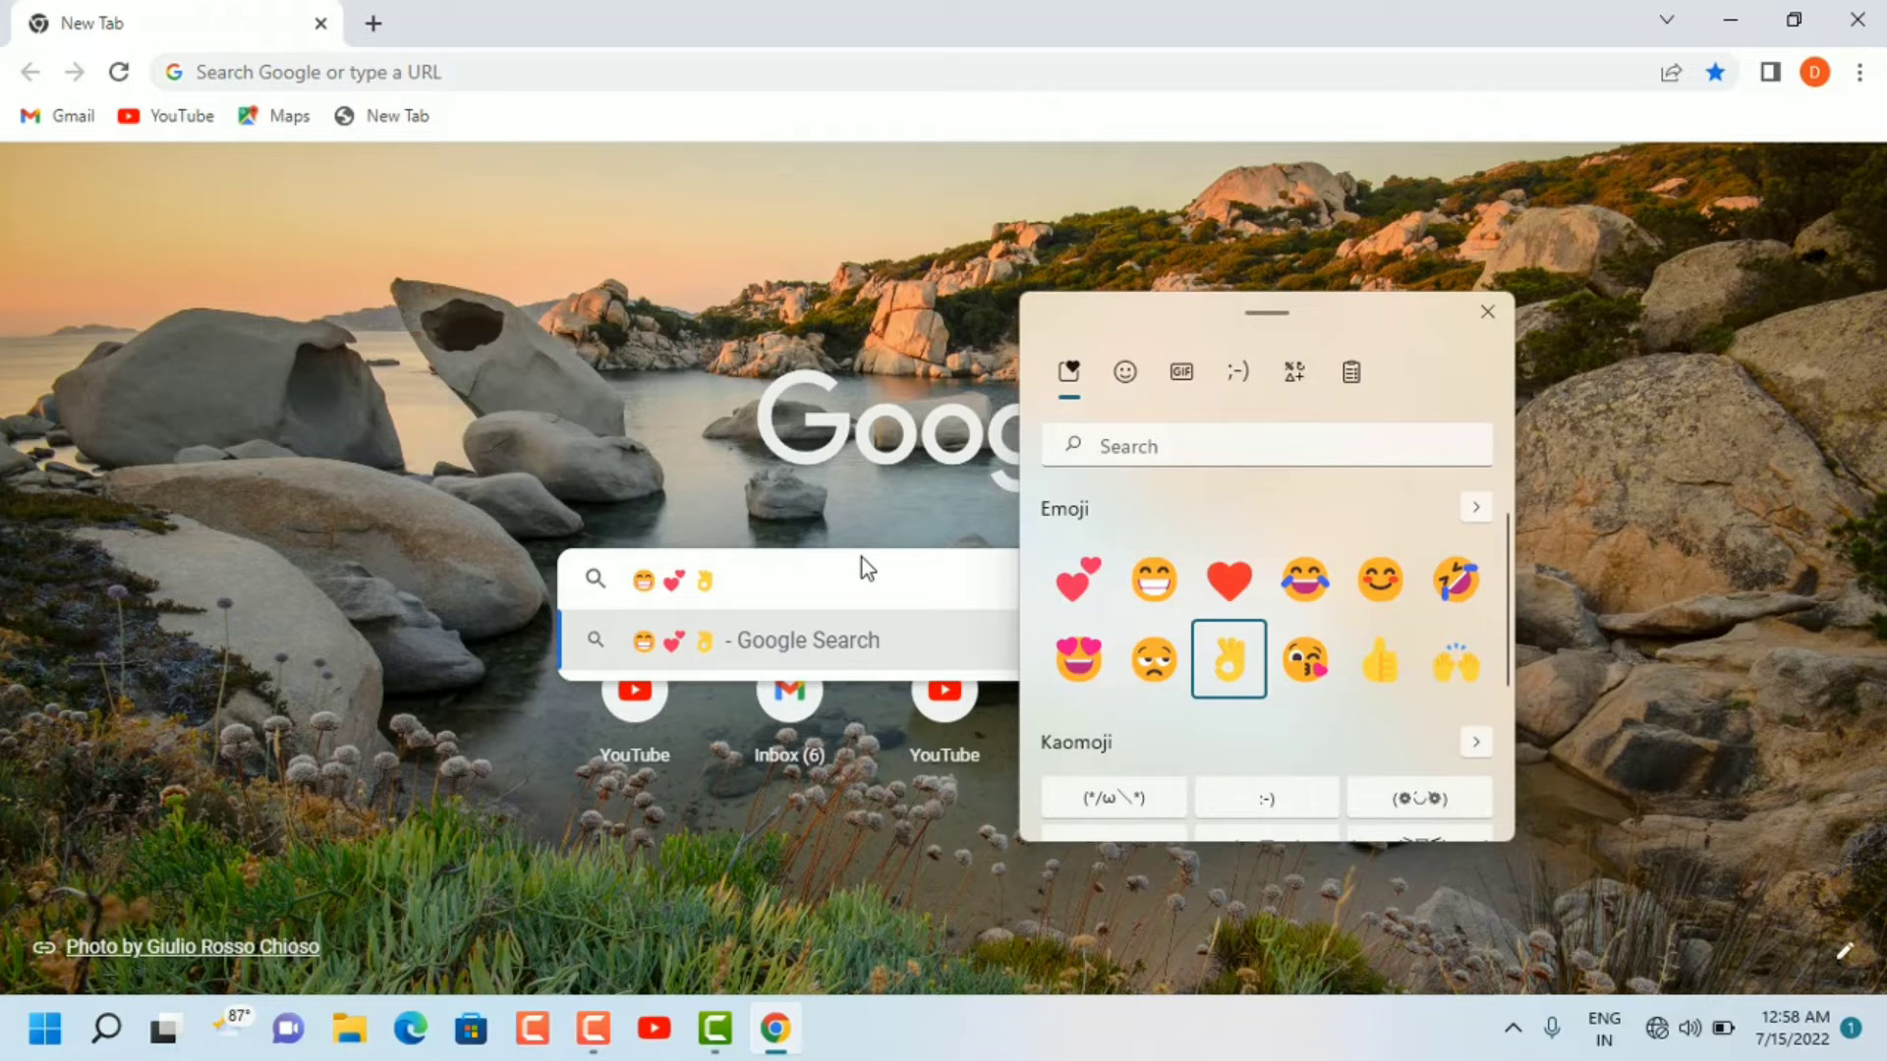
left_click(1718, 27)
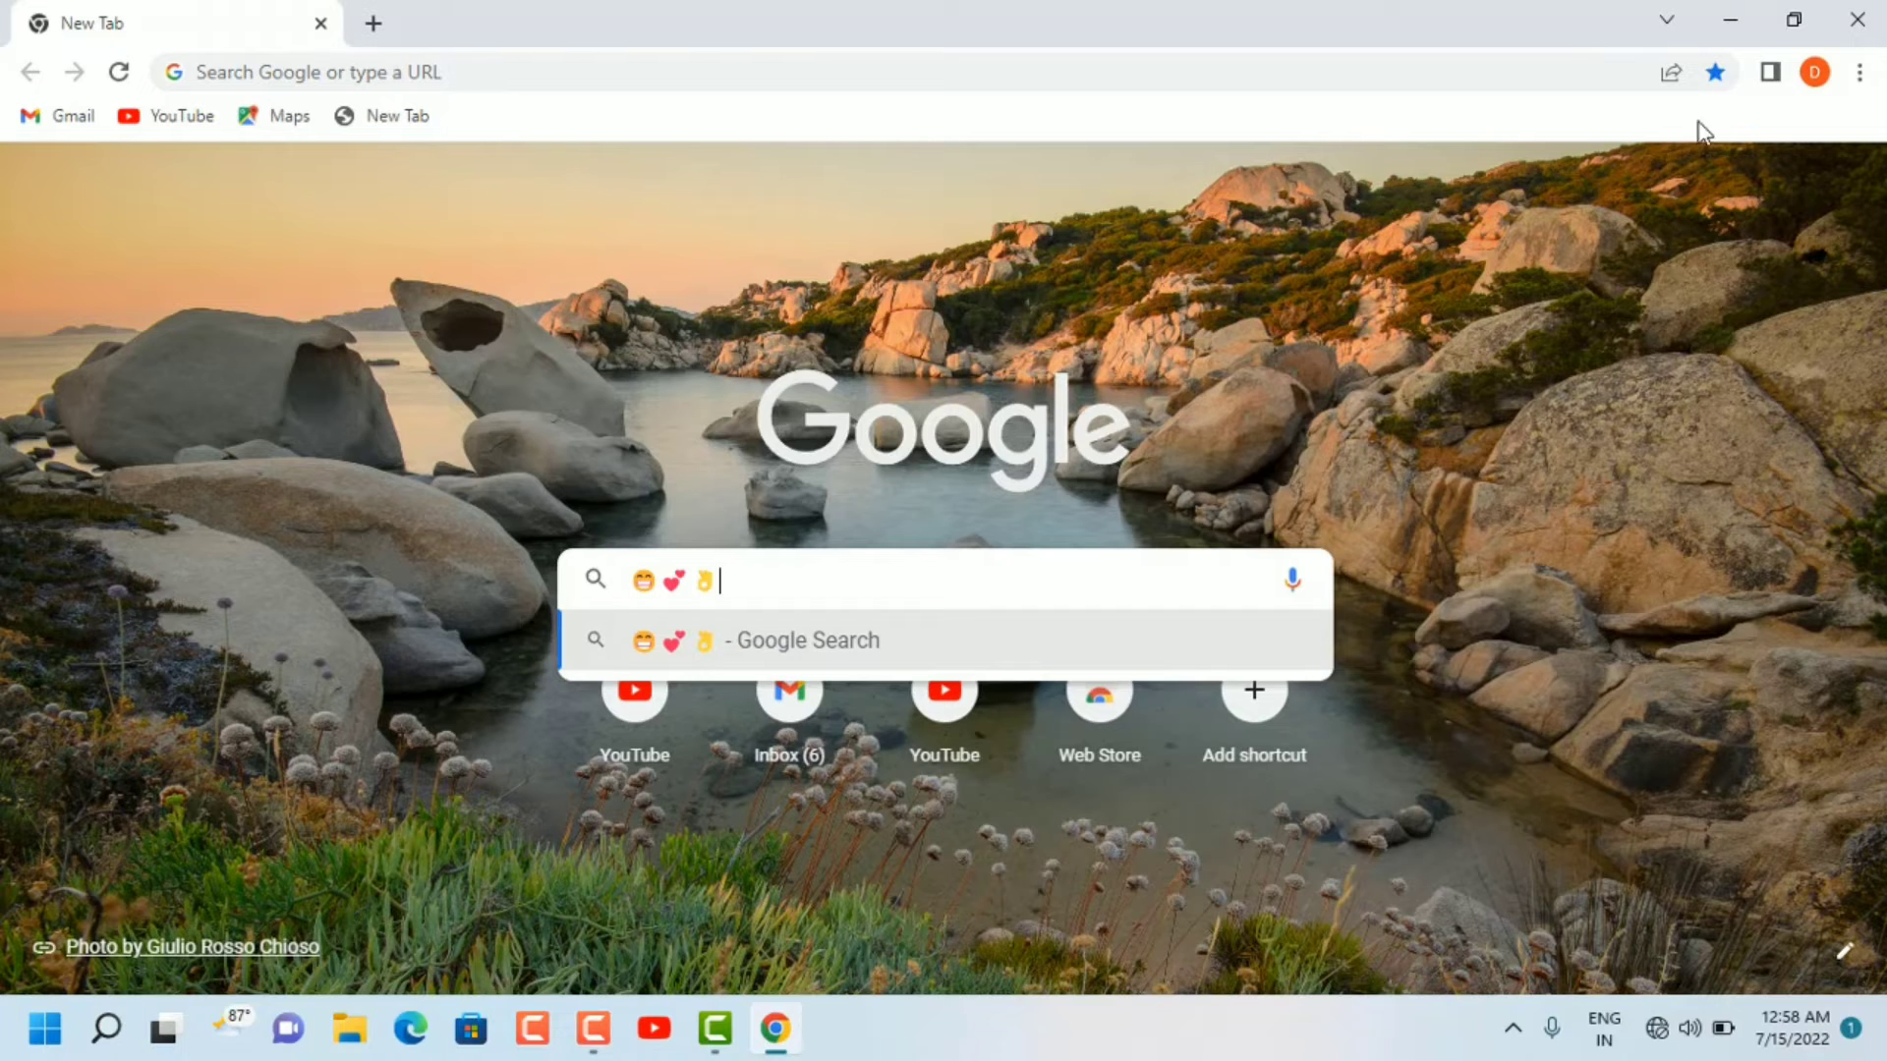
left_click(1715, 24)
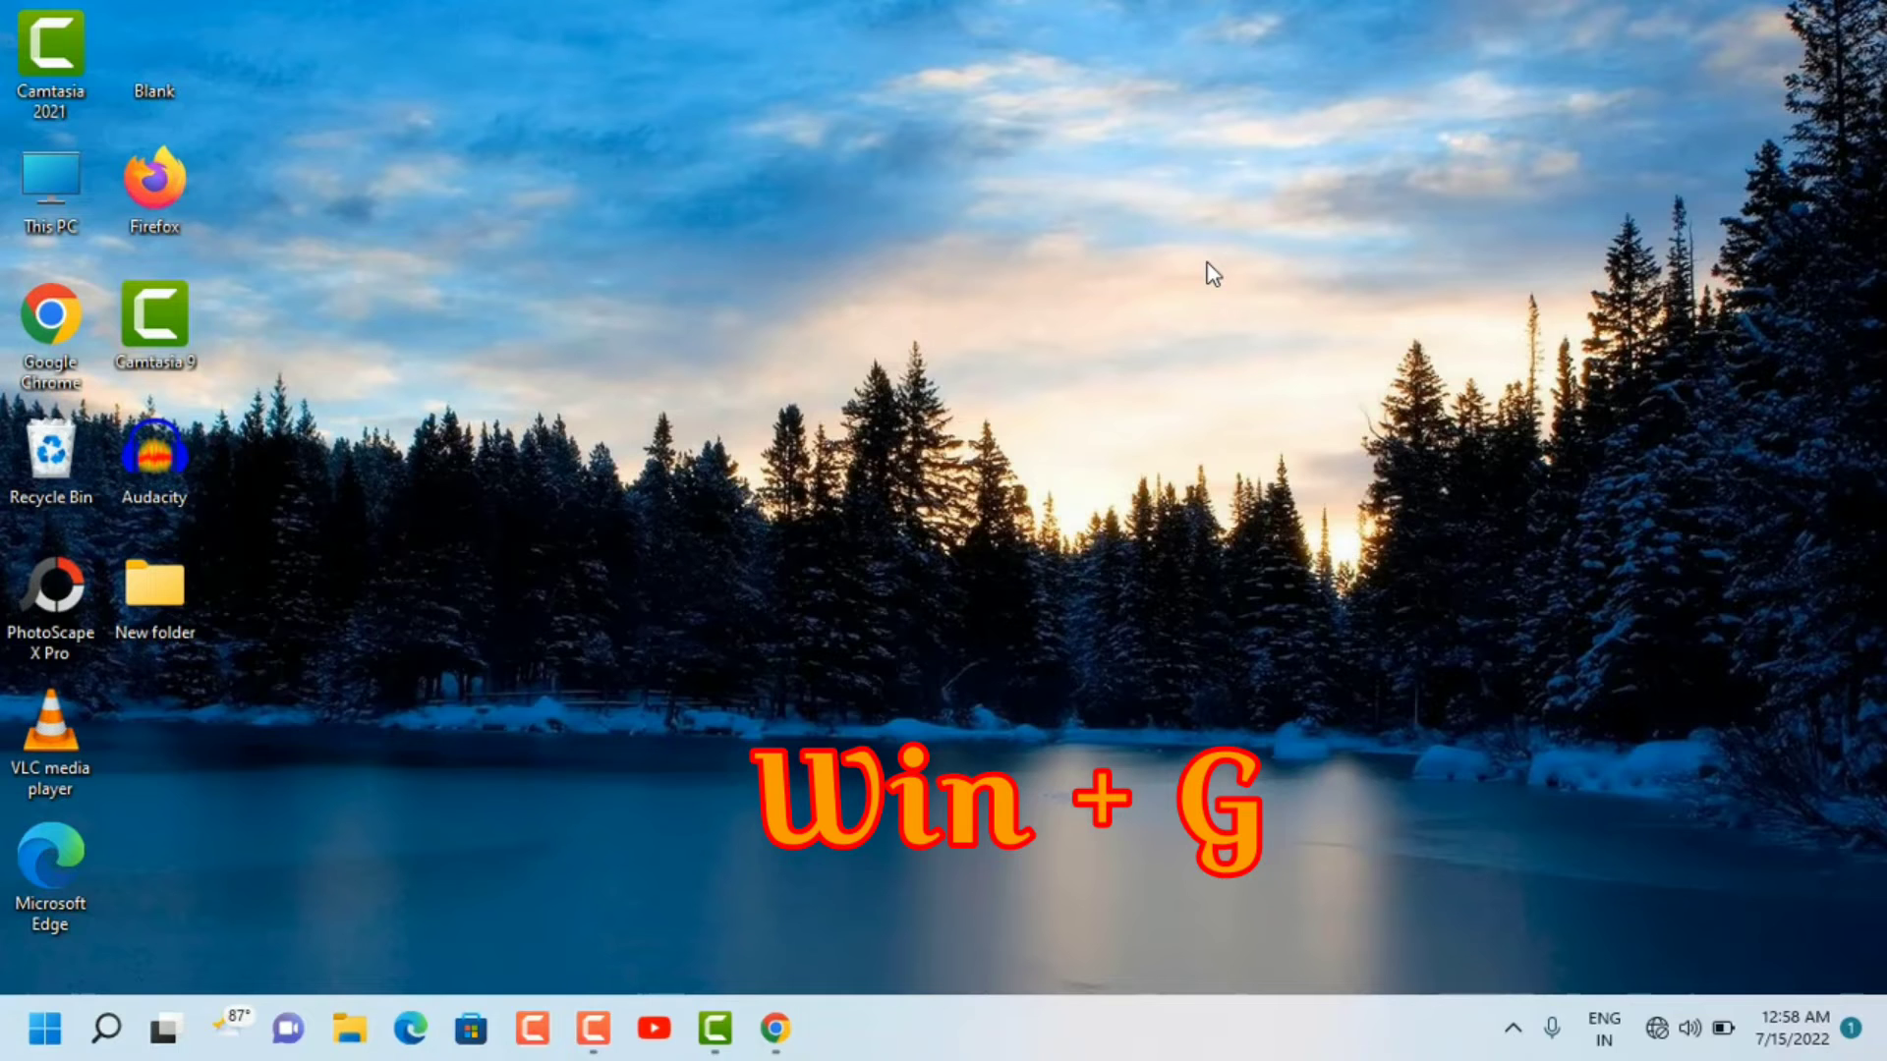
Examine the recording controls in the Game Bar's Capture widget and close the overlay
key("super+g")
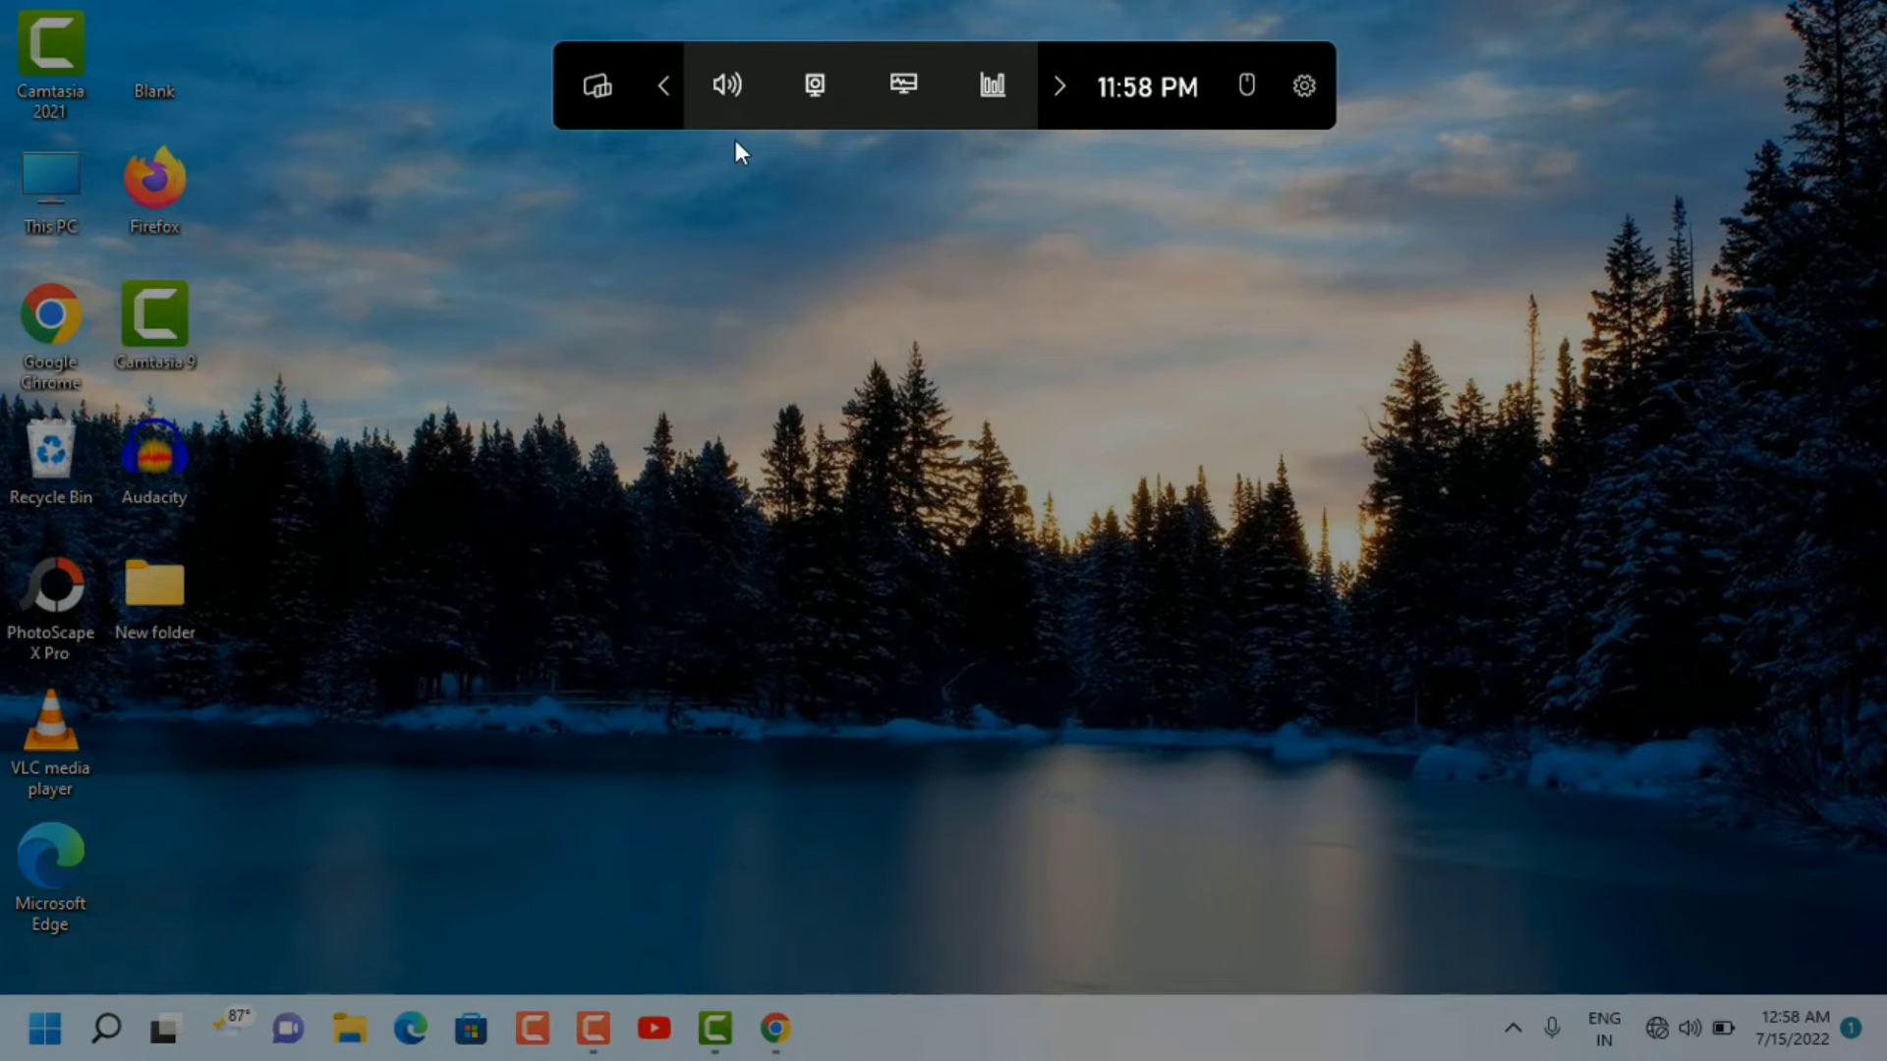
left_click(802, 99)
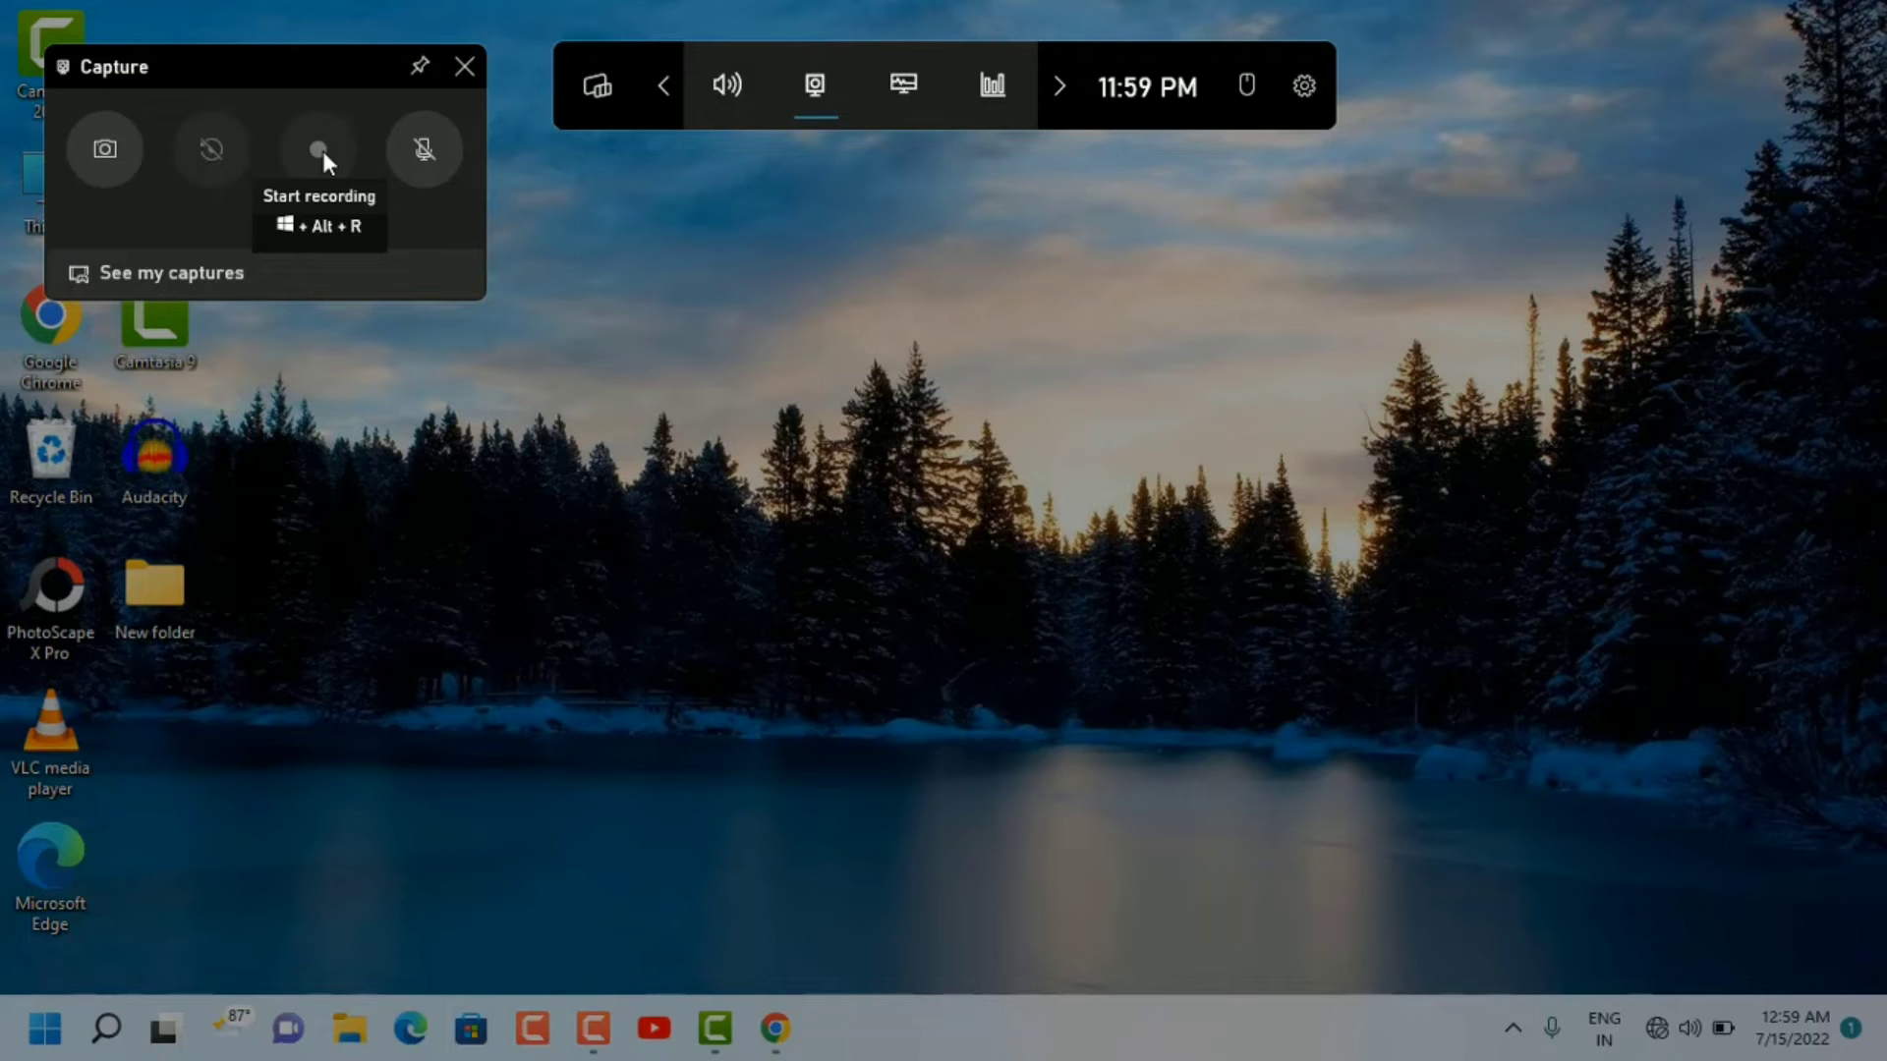
left_click(464, 67)
left_click(614, 291)
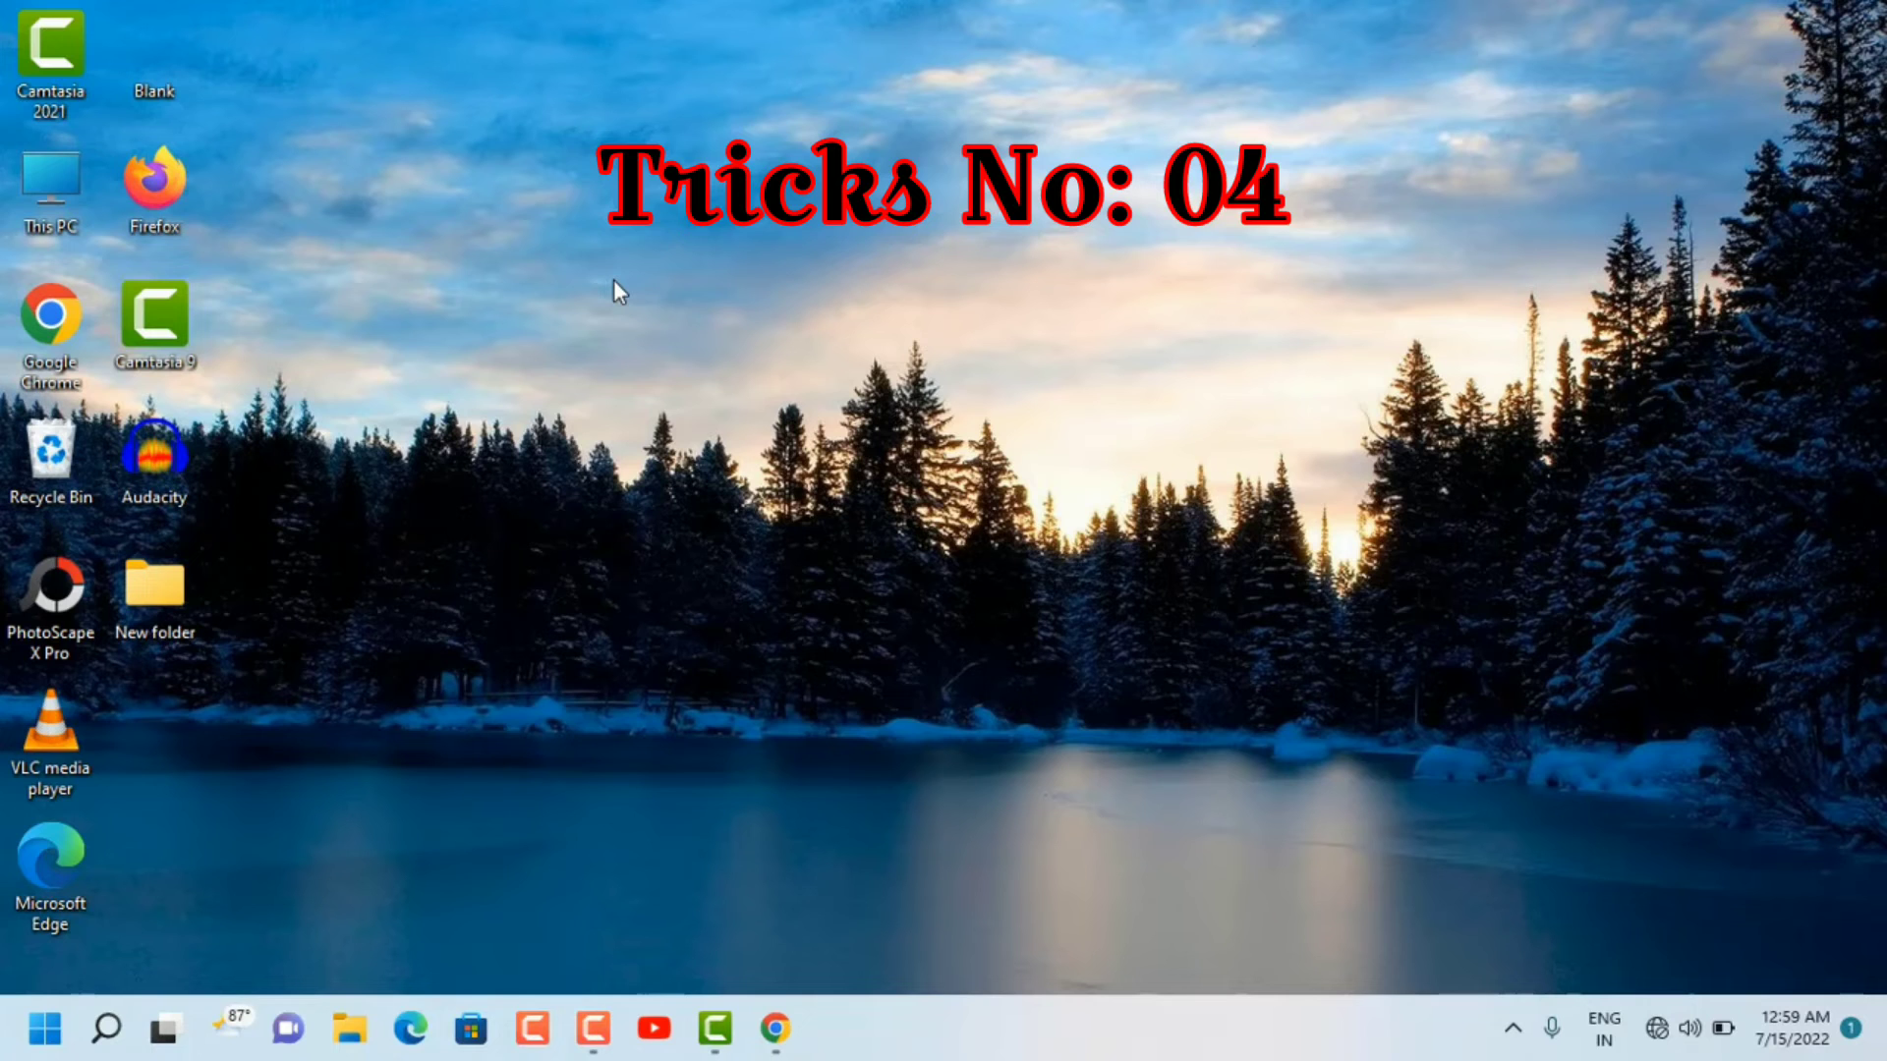
Bring up Chrome, move its restored window to the upper edge of the desktop, and maximize it
left_click(778, 1028)
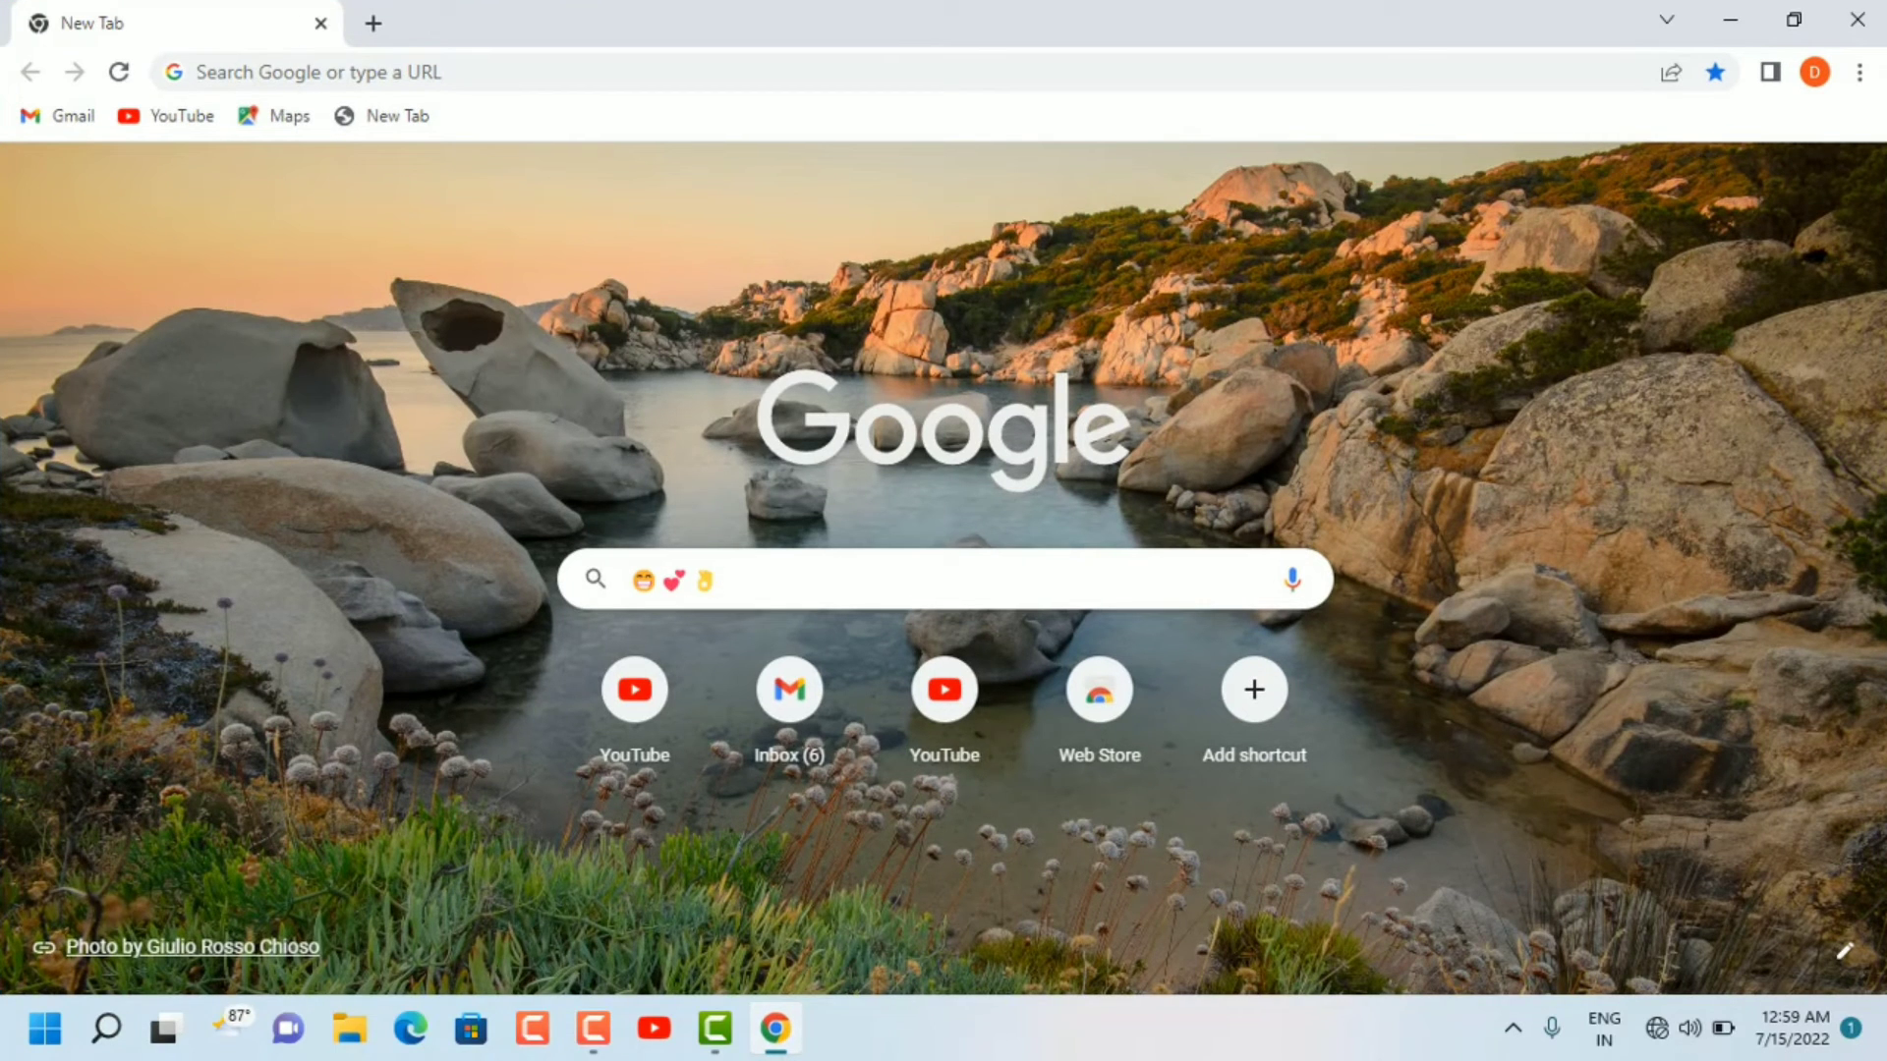
left_click(1793, 20)
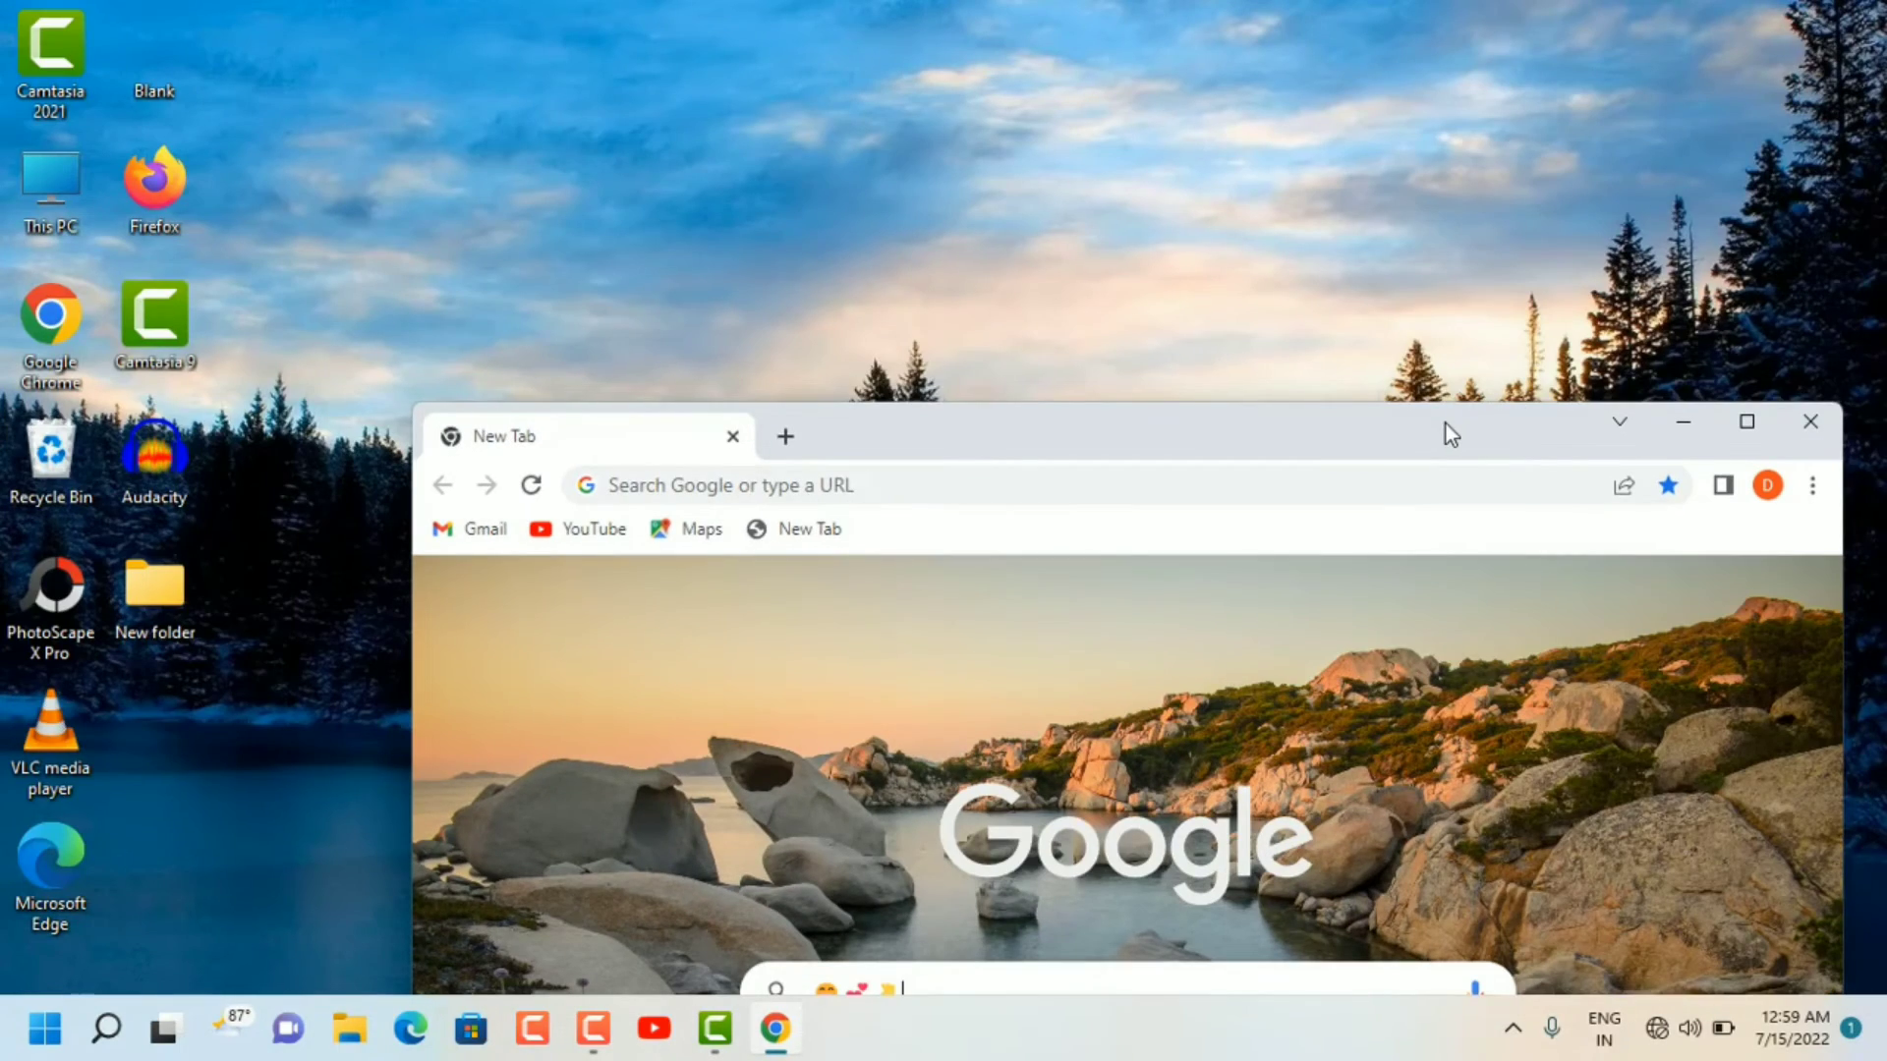
left_click_drag(1445, 425, 1344, 30)
left_click(1655, 26)
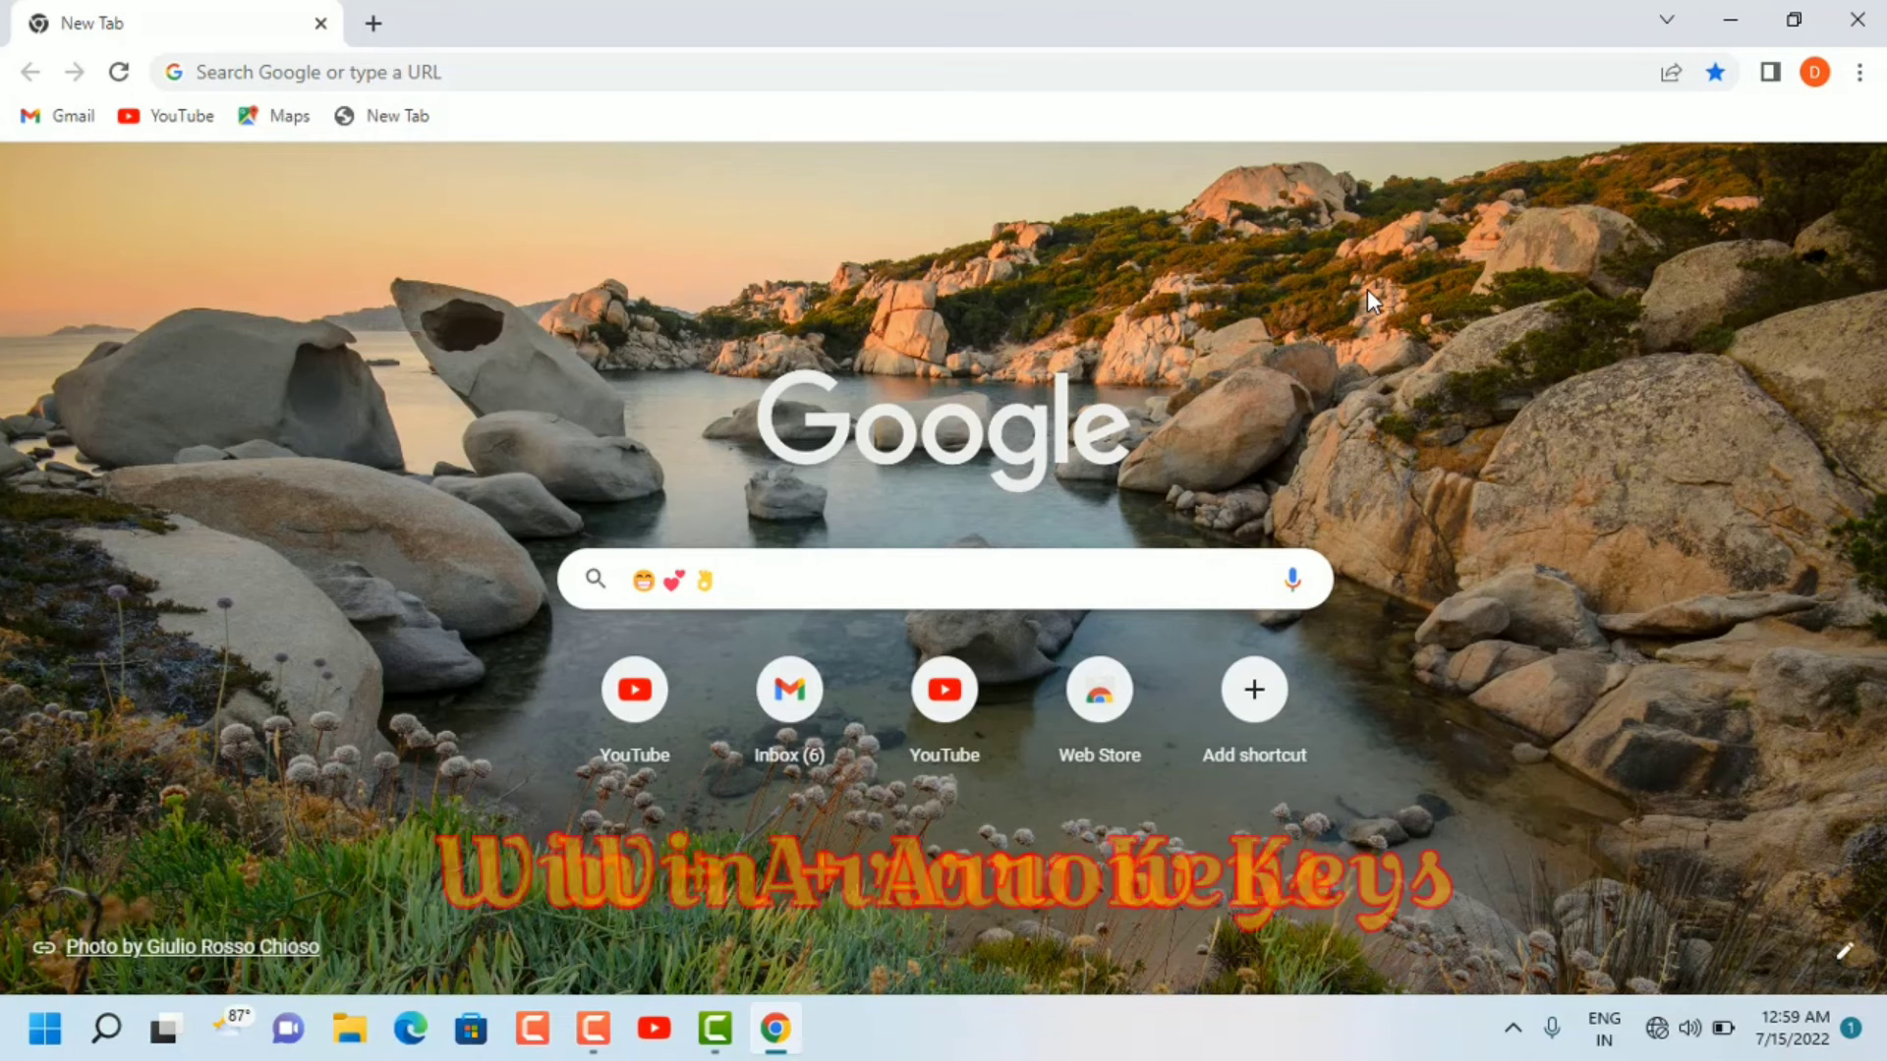
Snap the Chrome window to the right half of the desktop, its lower-right quarter, the right half again, and the upper-right quarter
key("super+Right")
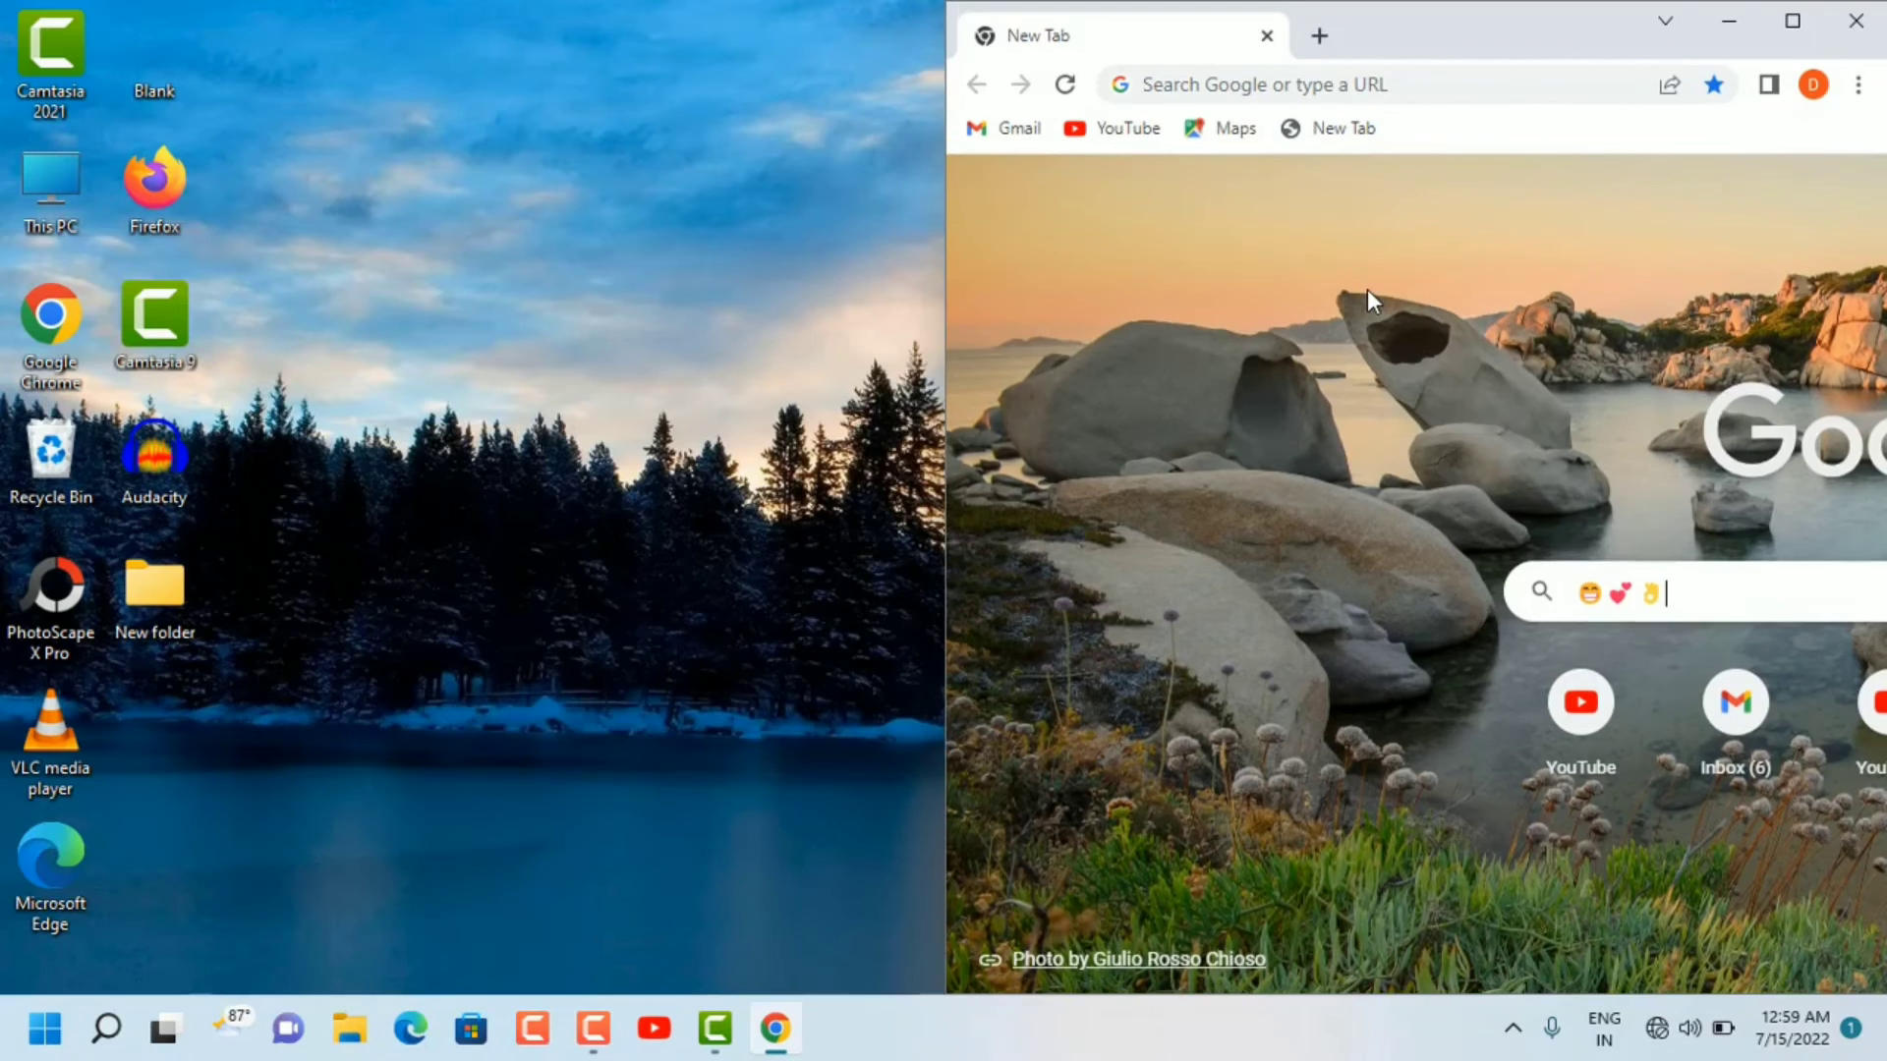
key("super+Down")
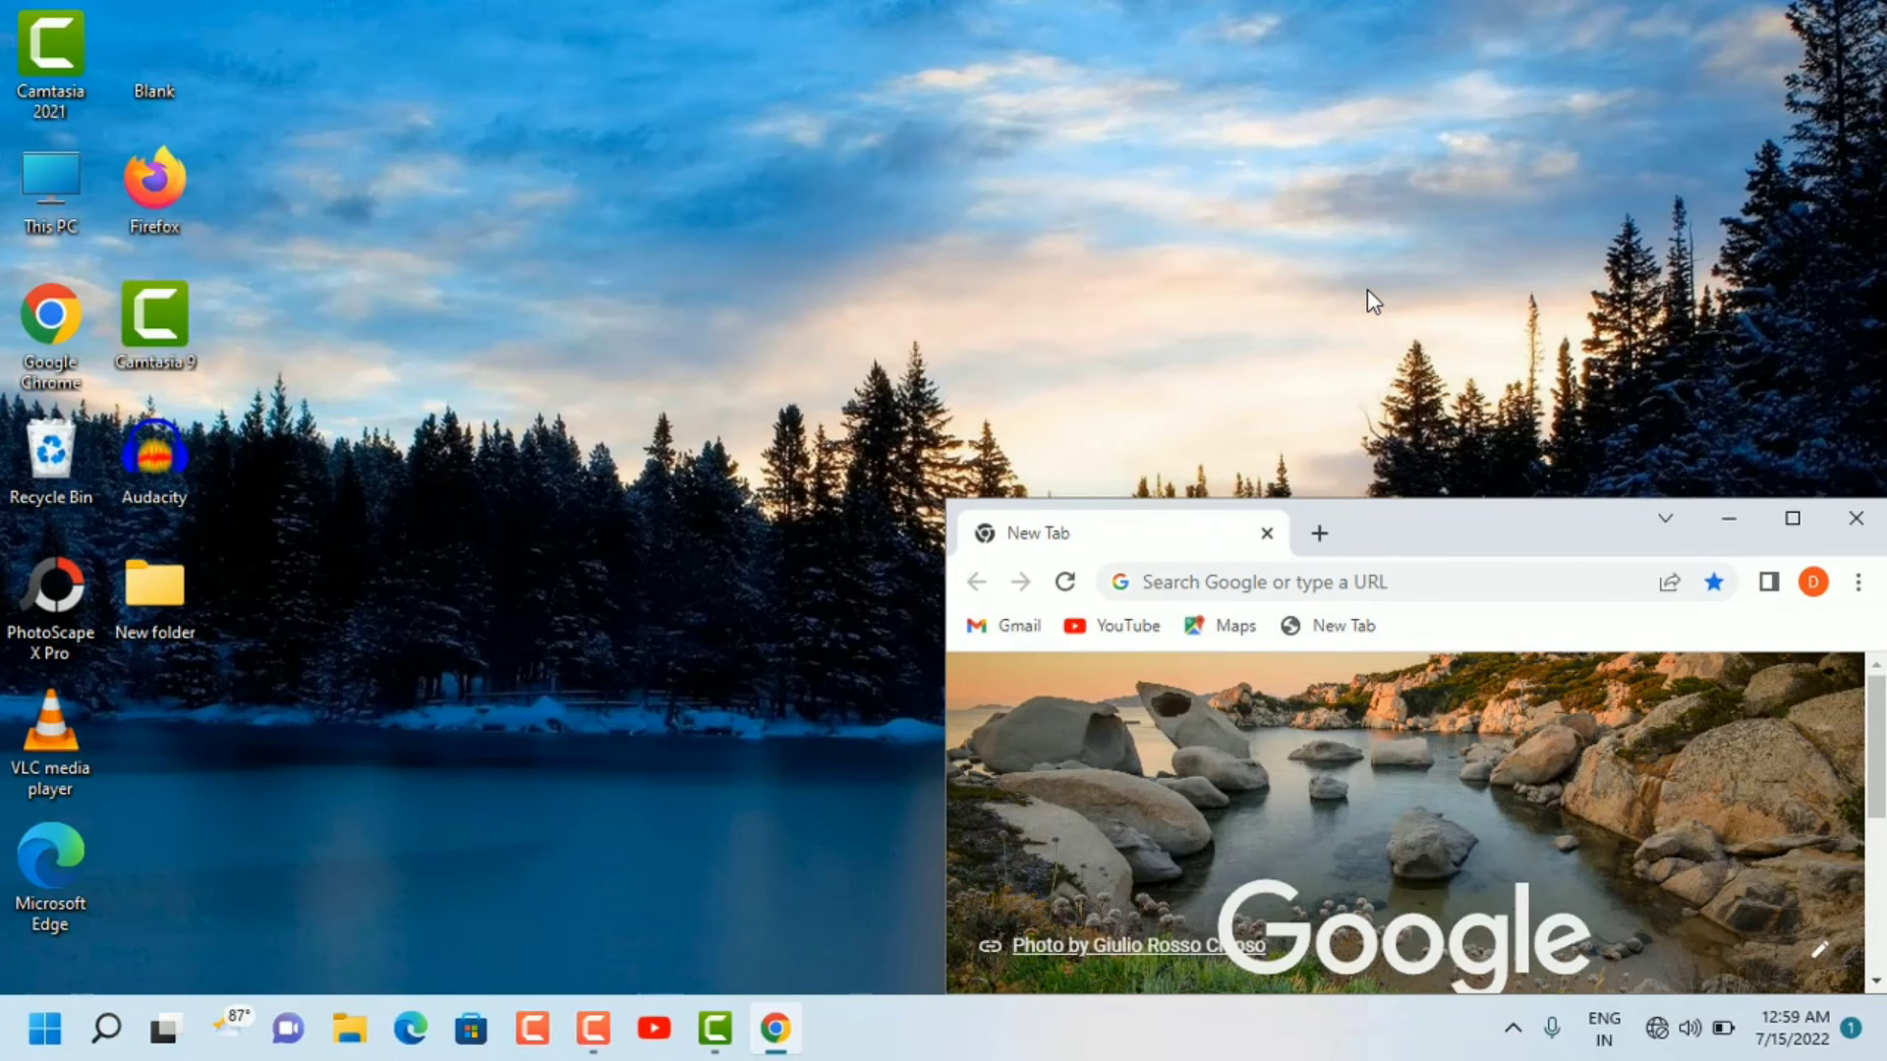
key("super+Up")
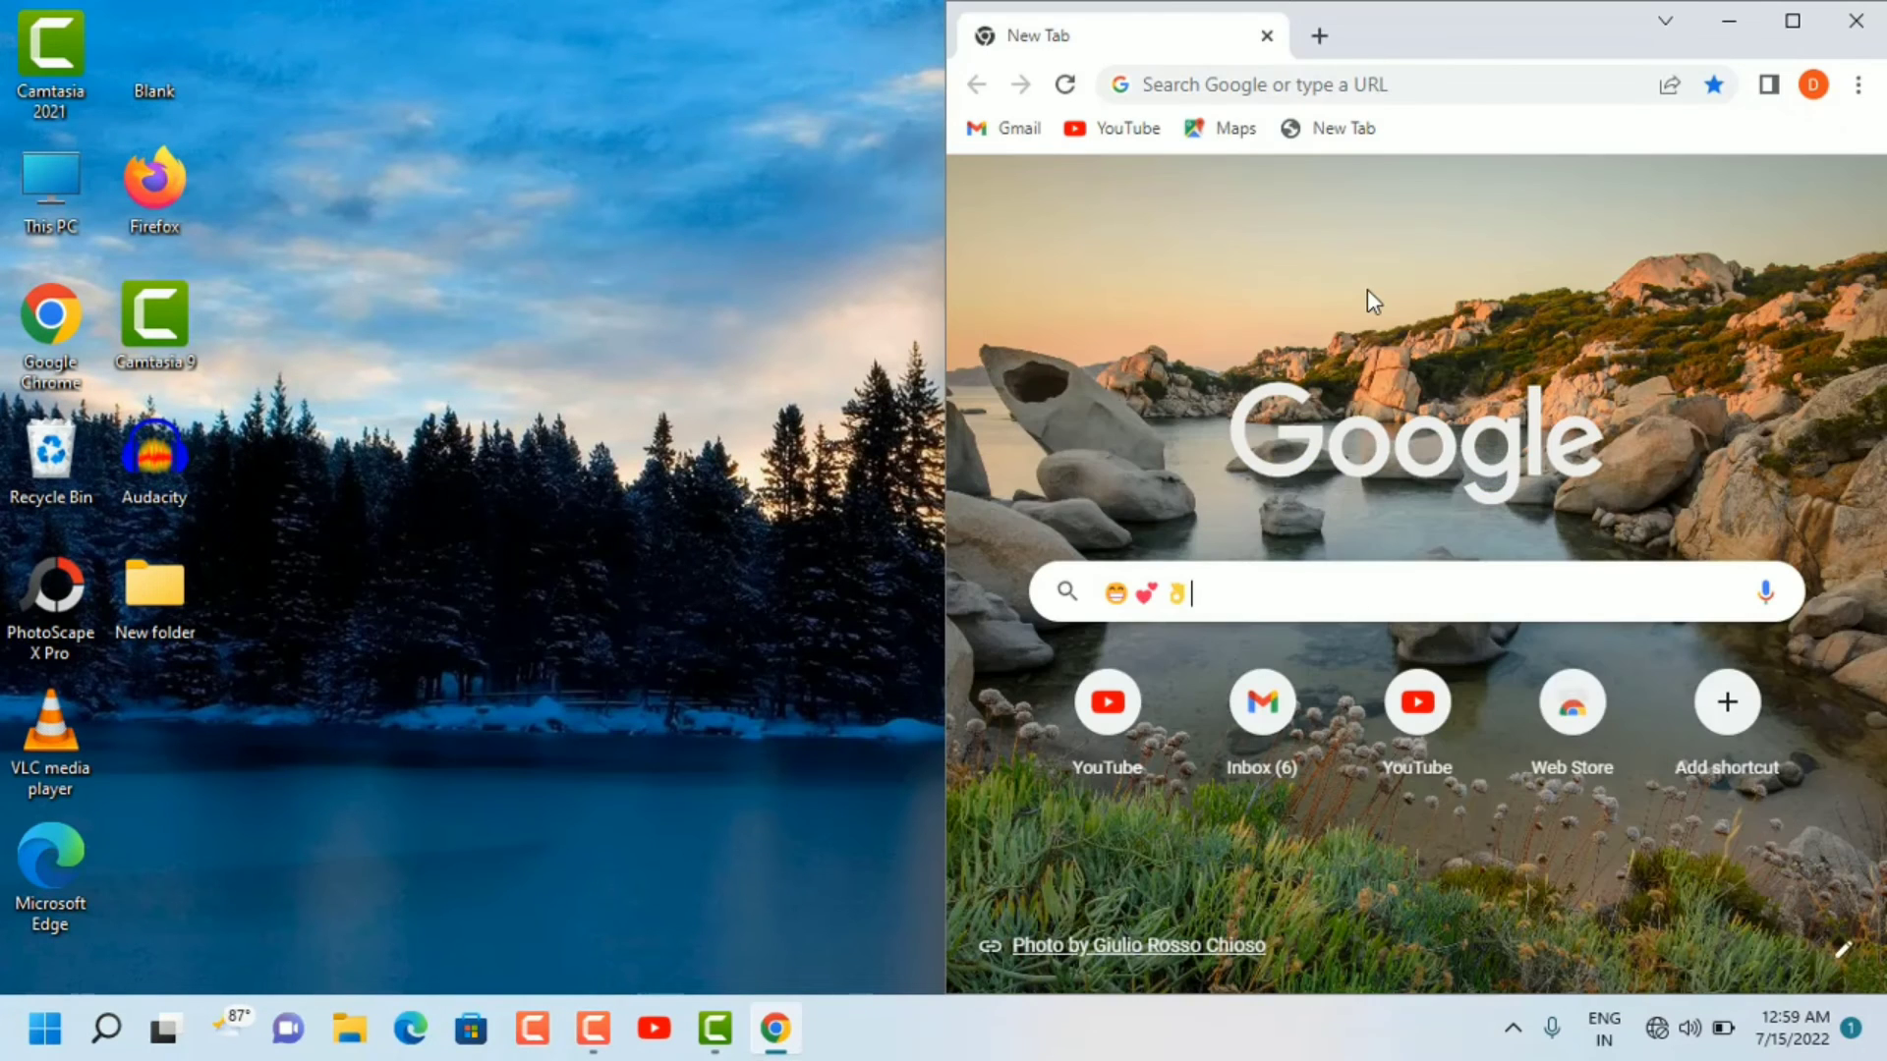
key("super+Up")
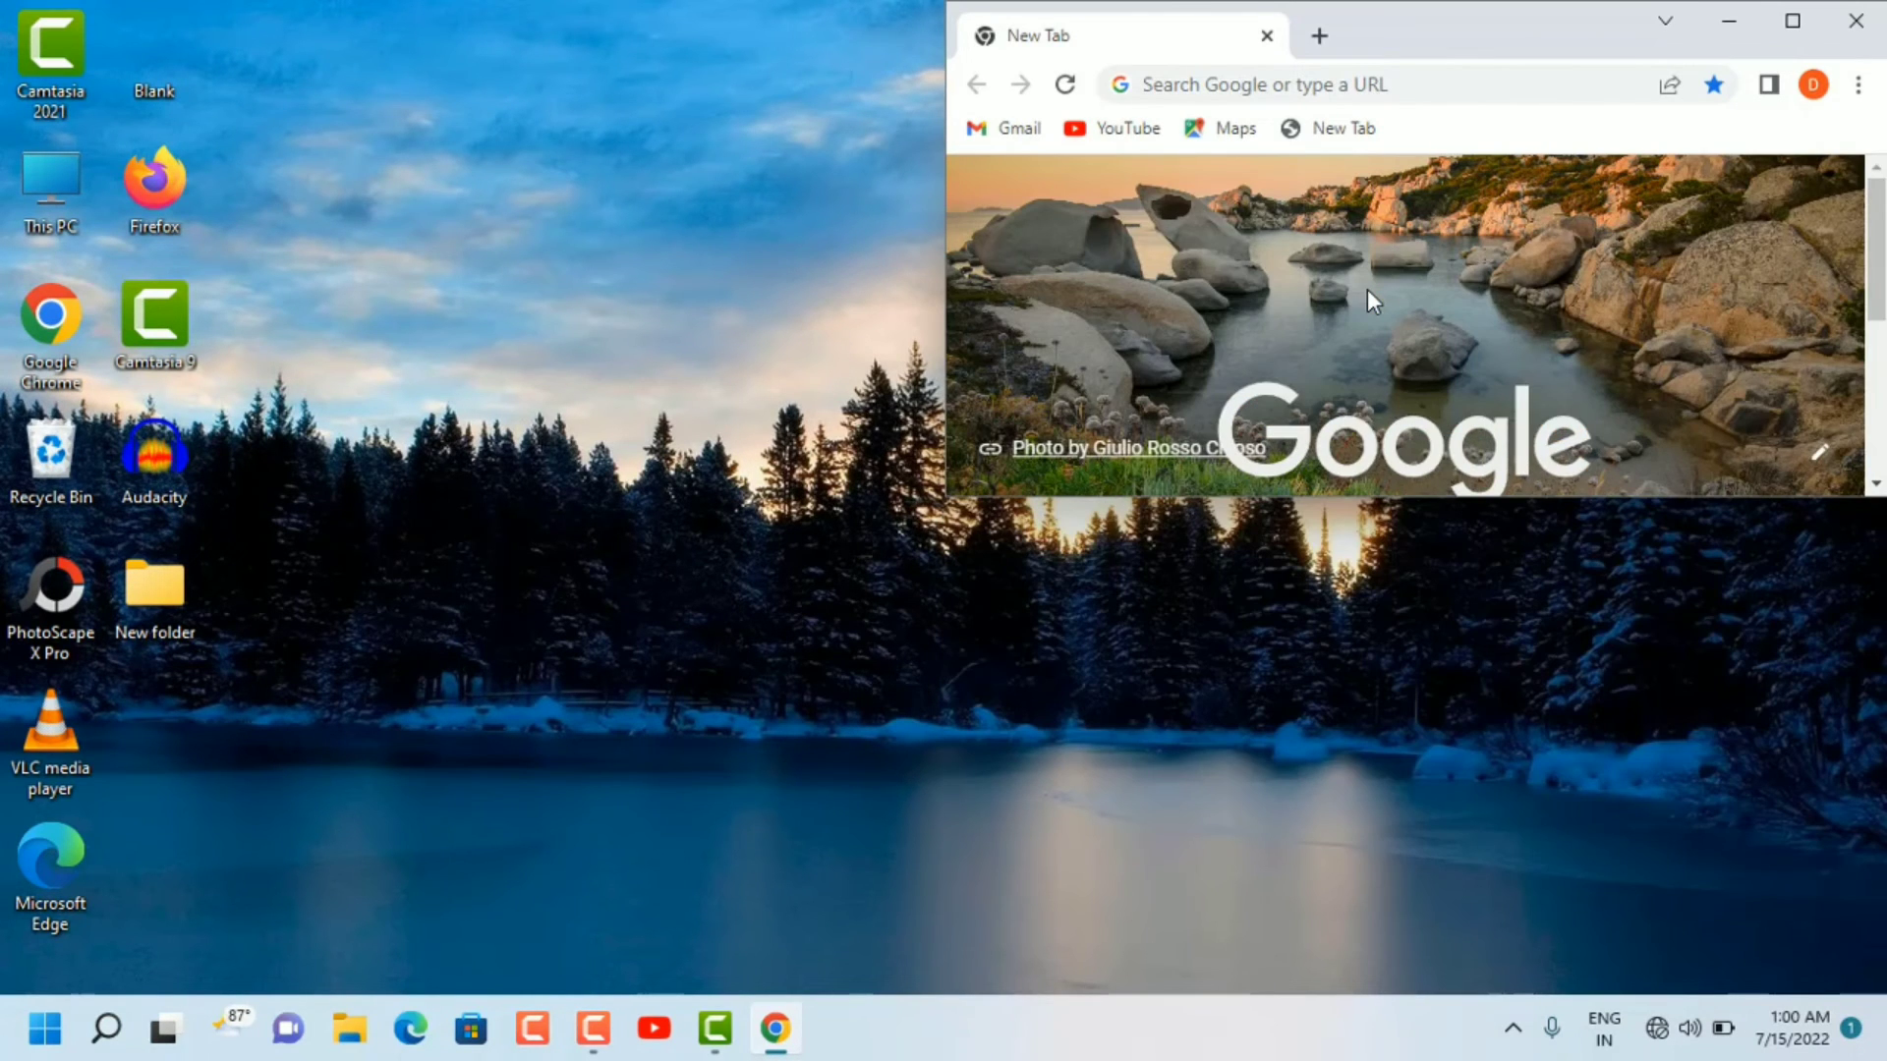
Snap the Chrome window to the desktop's upper-left quarter and left half, and bring it back to the right half
key("super+Left")
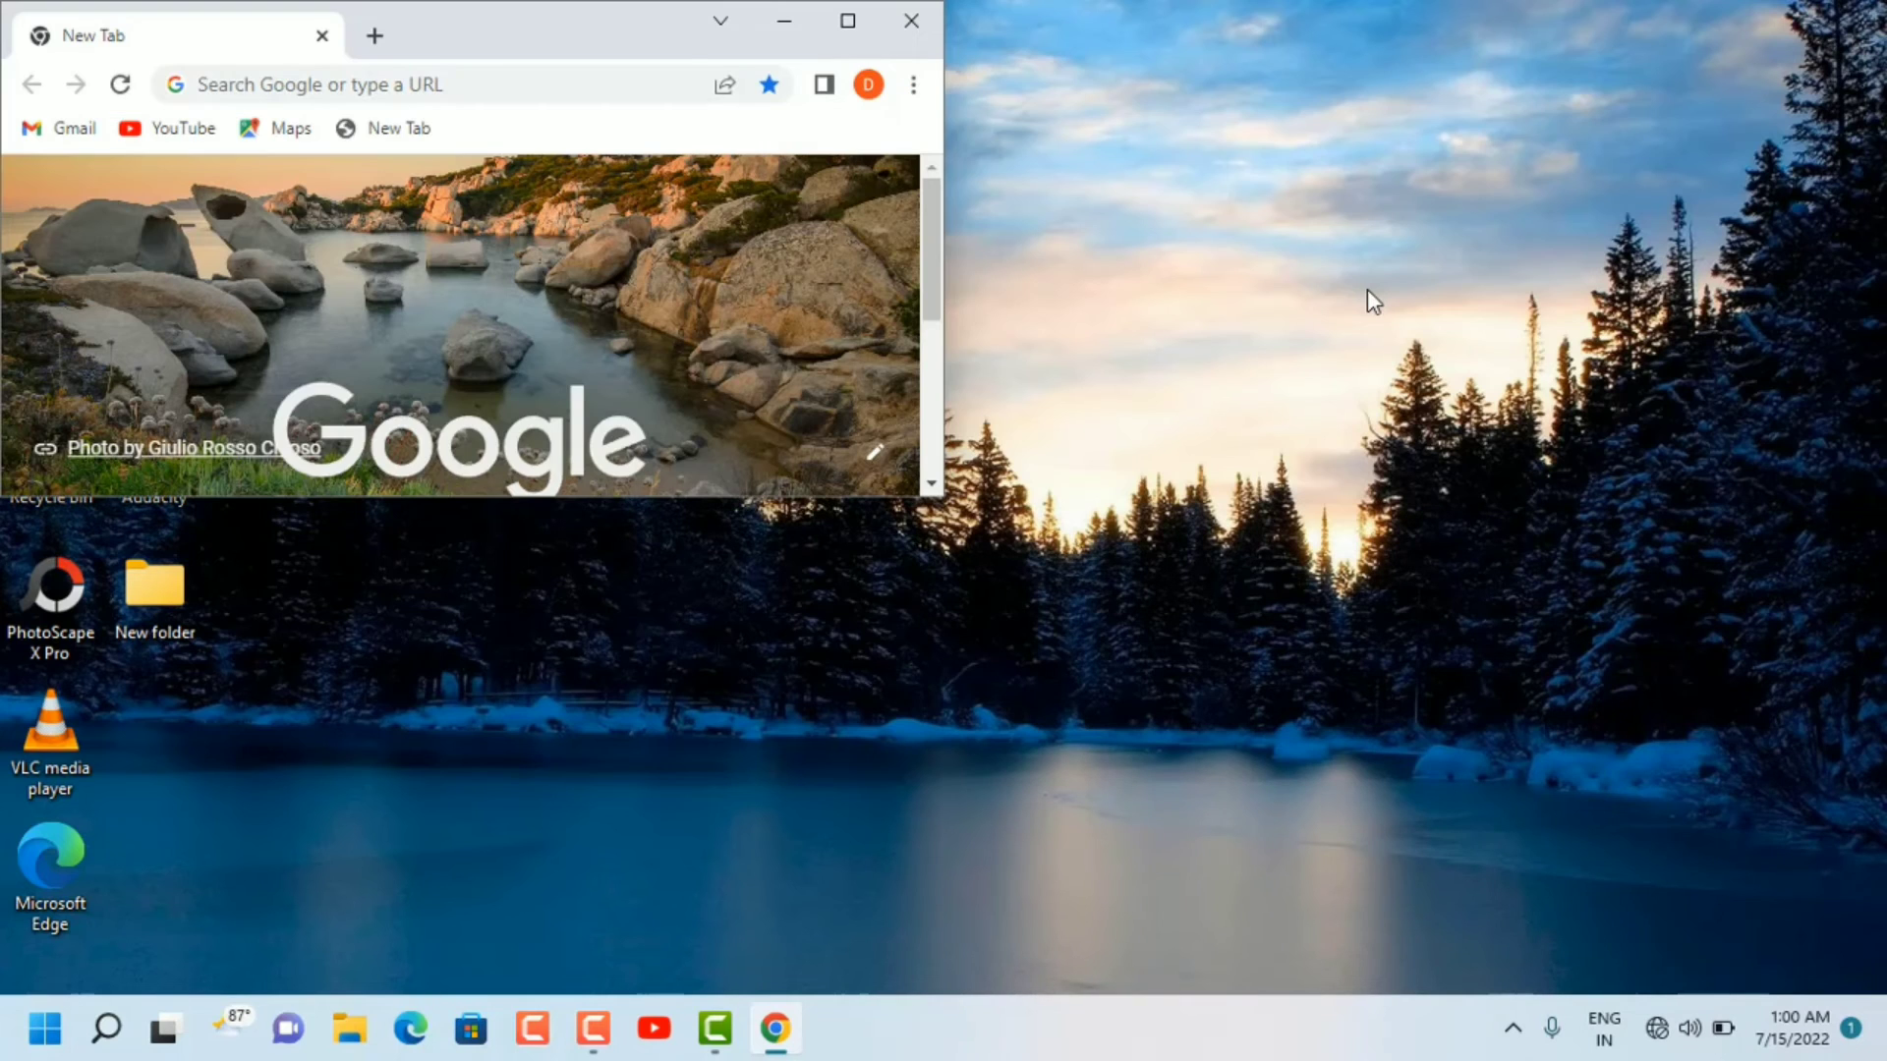
key("super+Down")
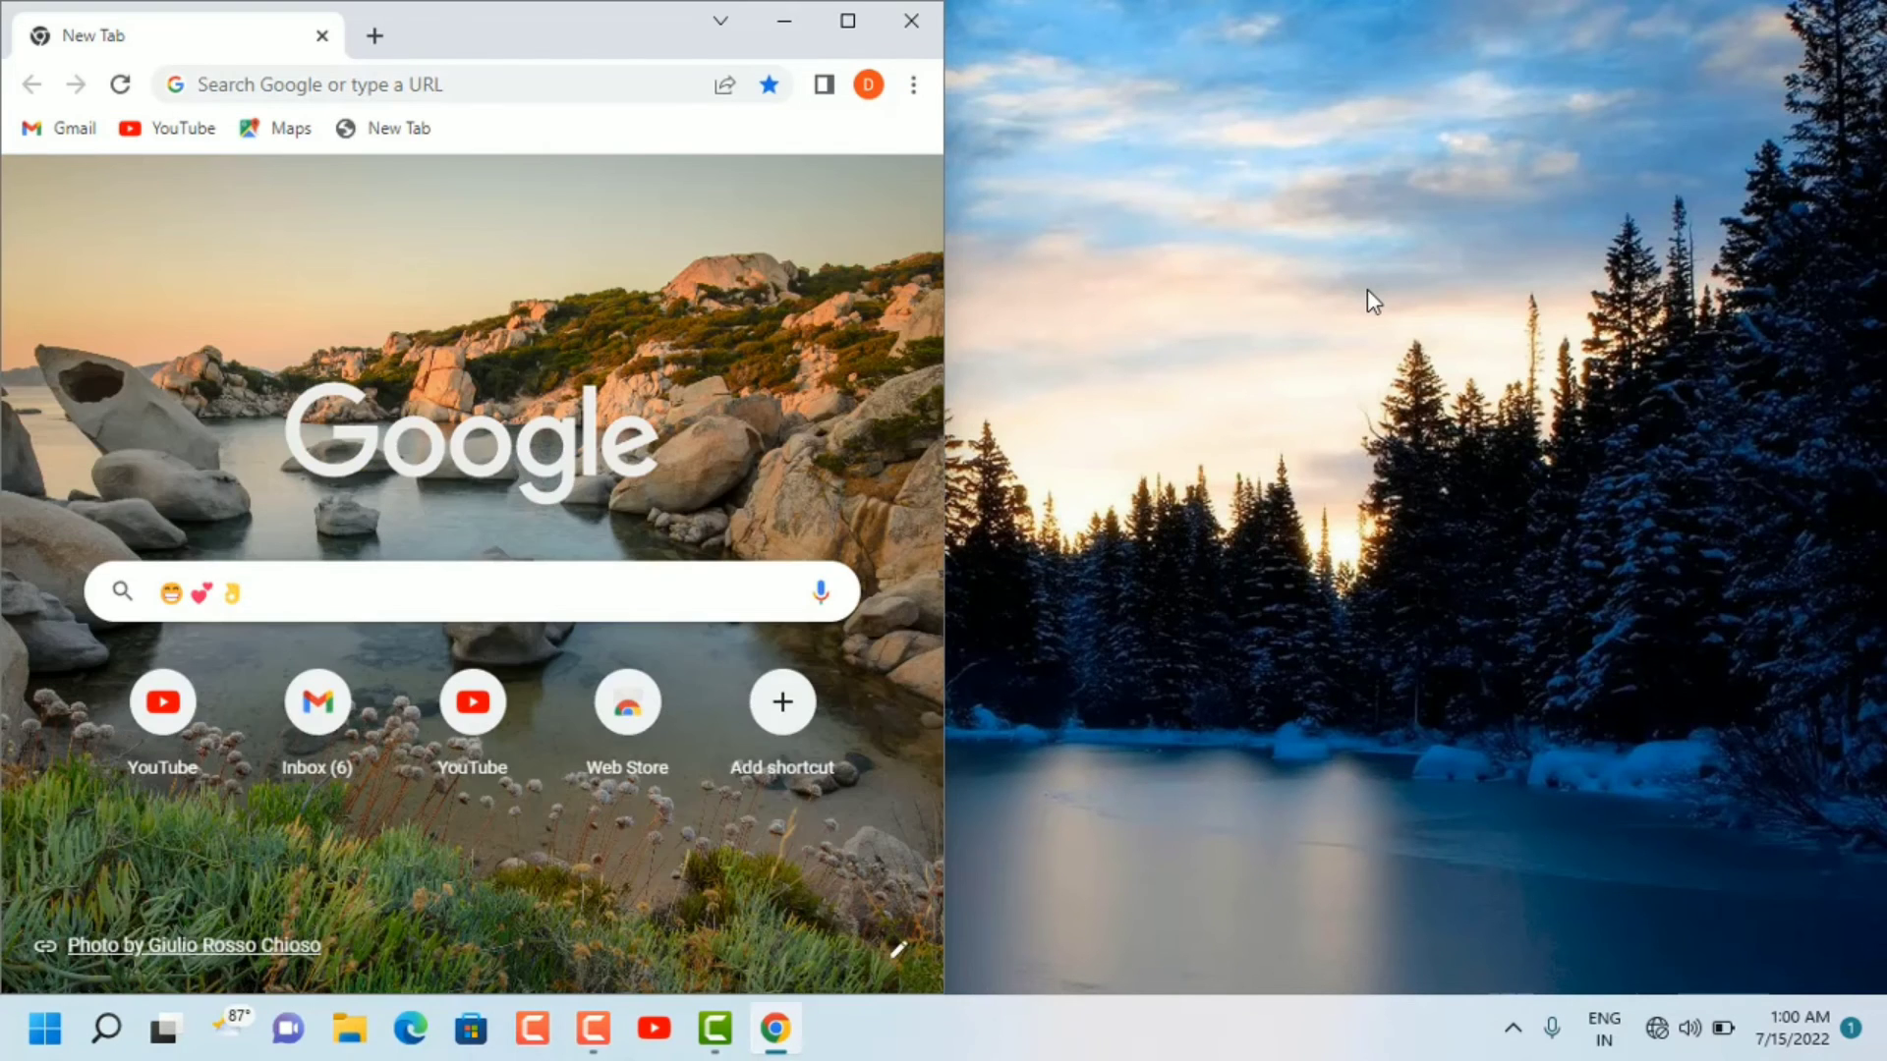
key("super+Up")
key("super+Right")
key("super+Down")
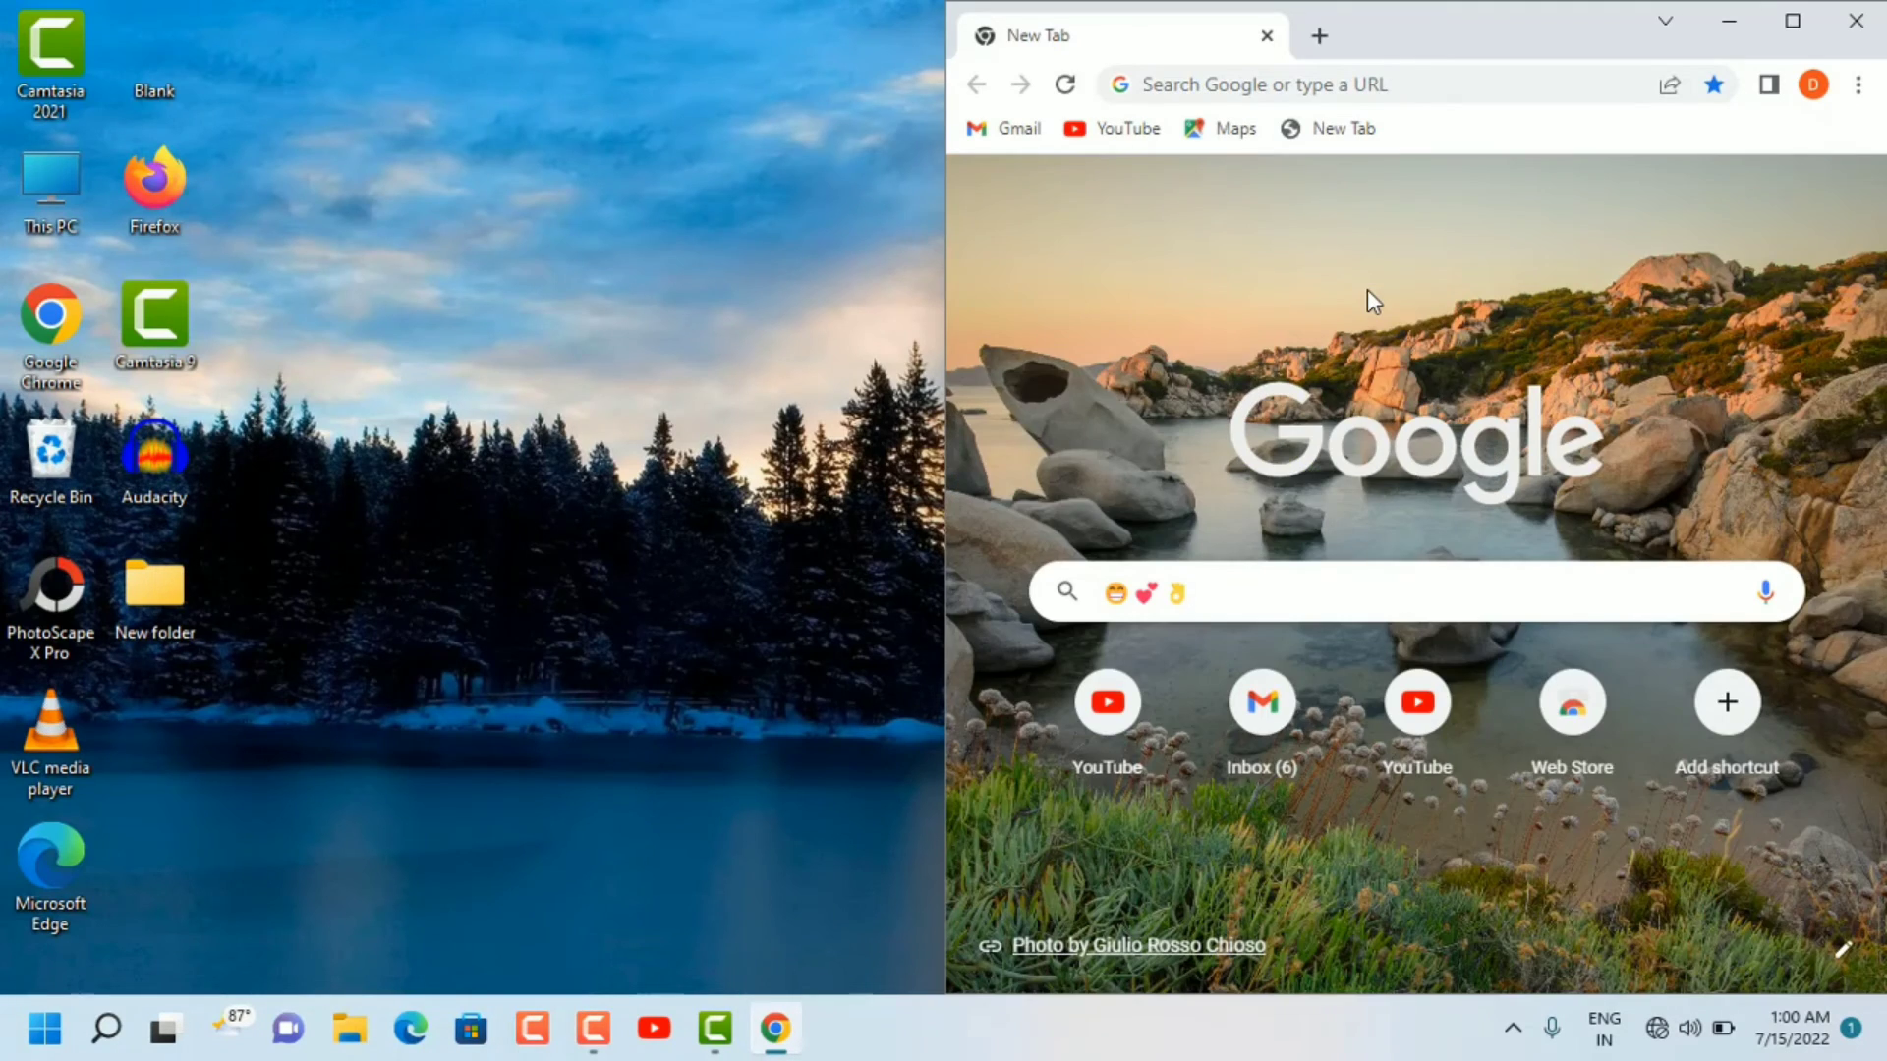
Snap the Chrome window into the upper-left quarter of the desktop and expand it to full screen size
key("super+Left")
key("super+Left")
key("super+Up")
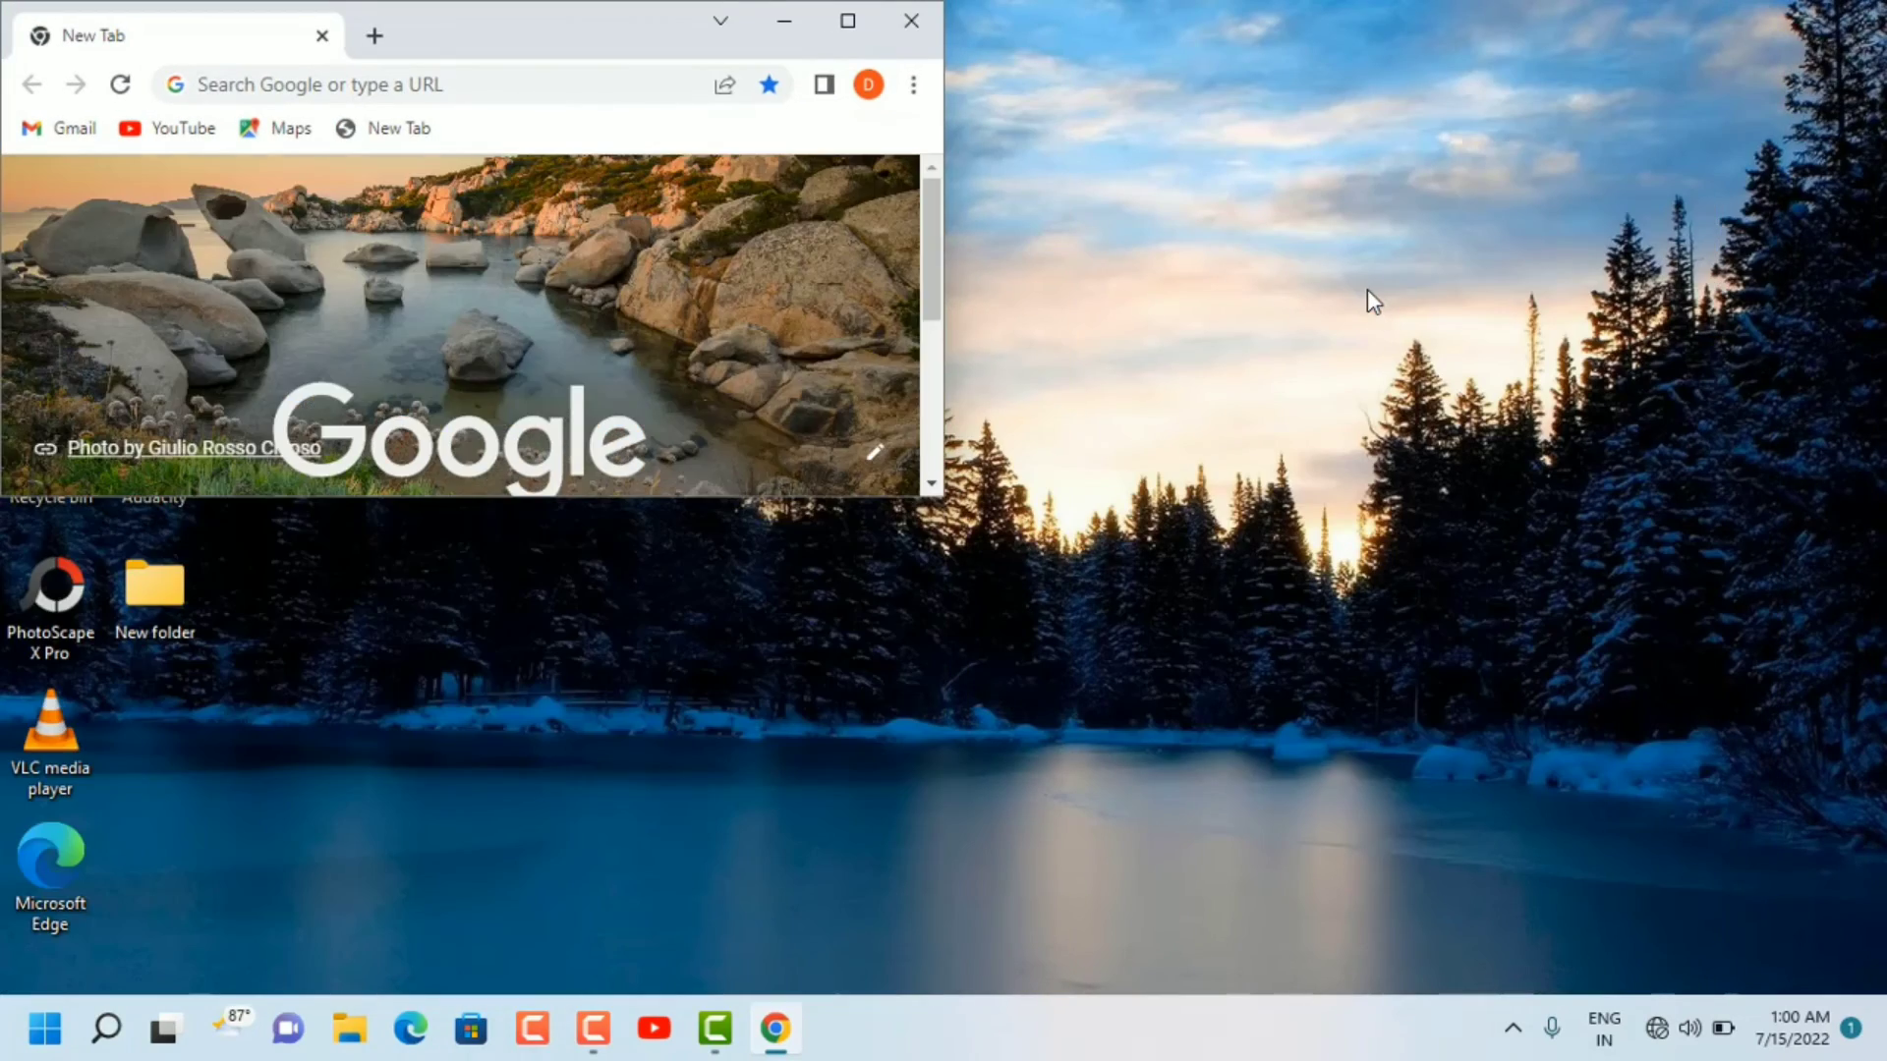
key("super+Up")
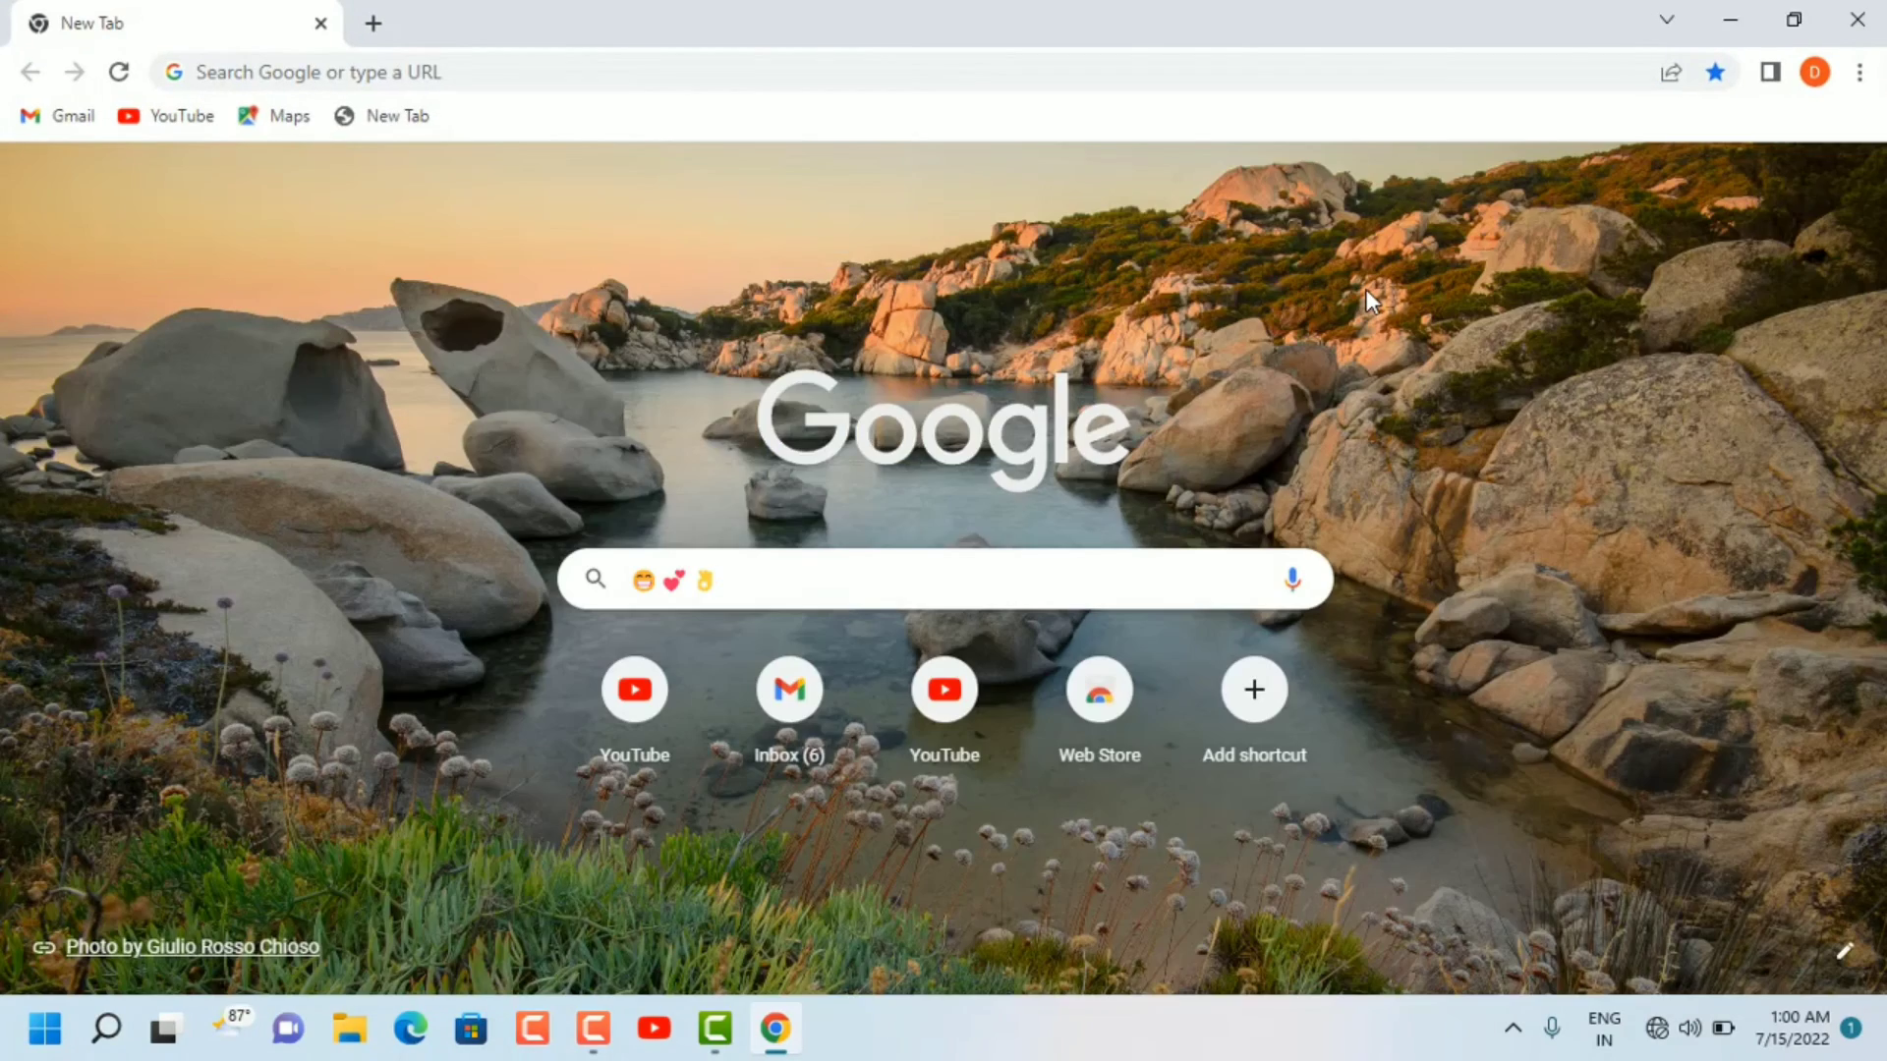
Restore the Chrome window to its floating size and minimize it to the desktop
left_click(1781, 26)
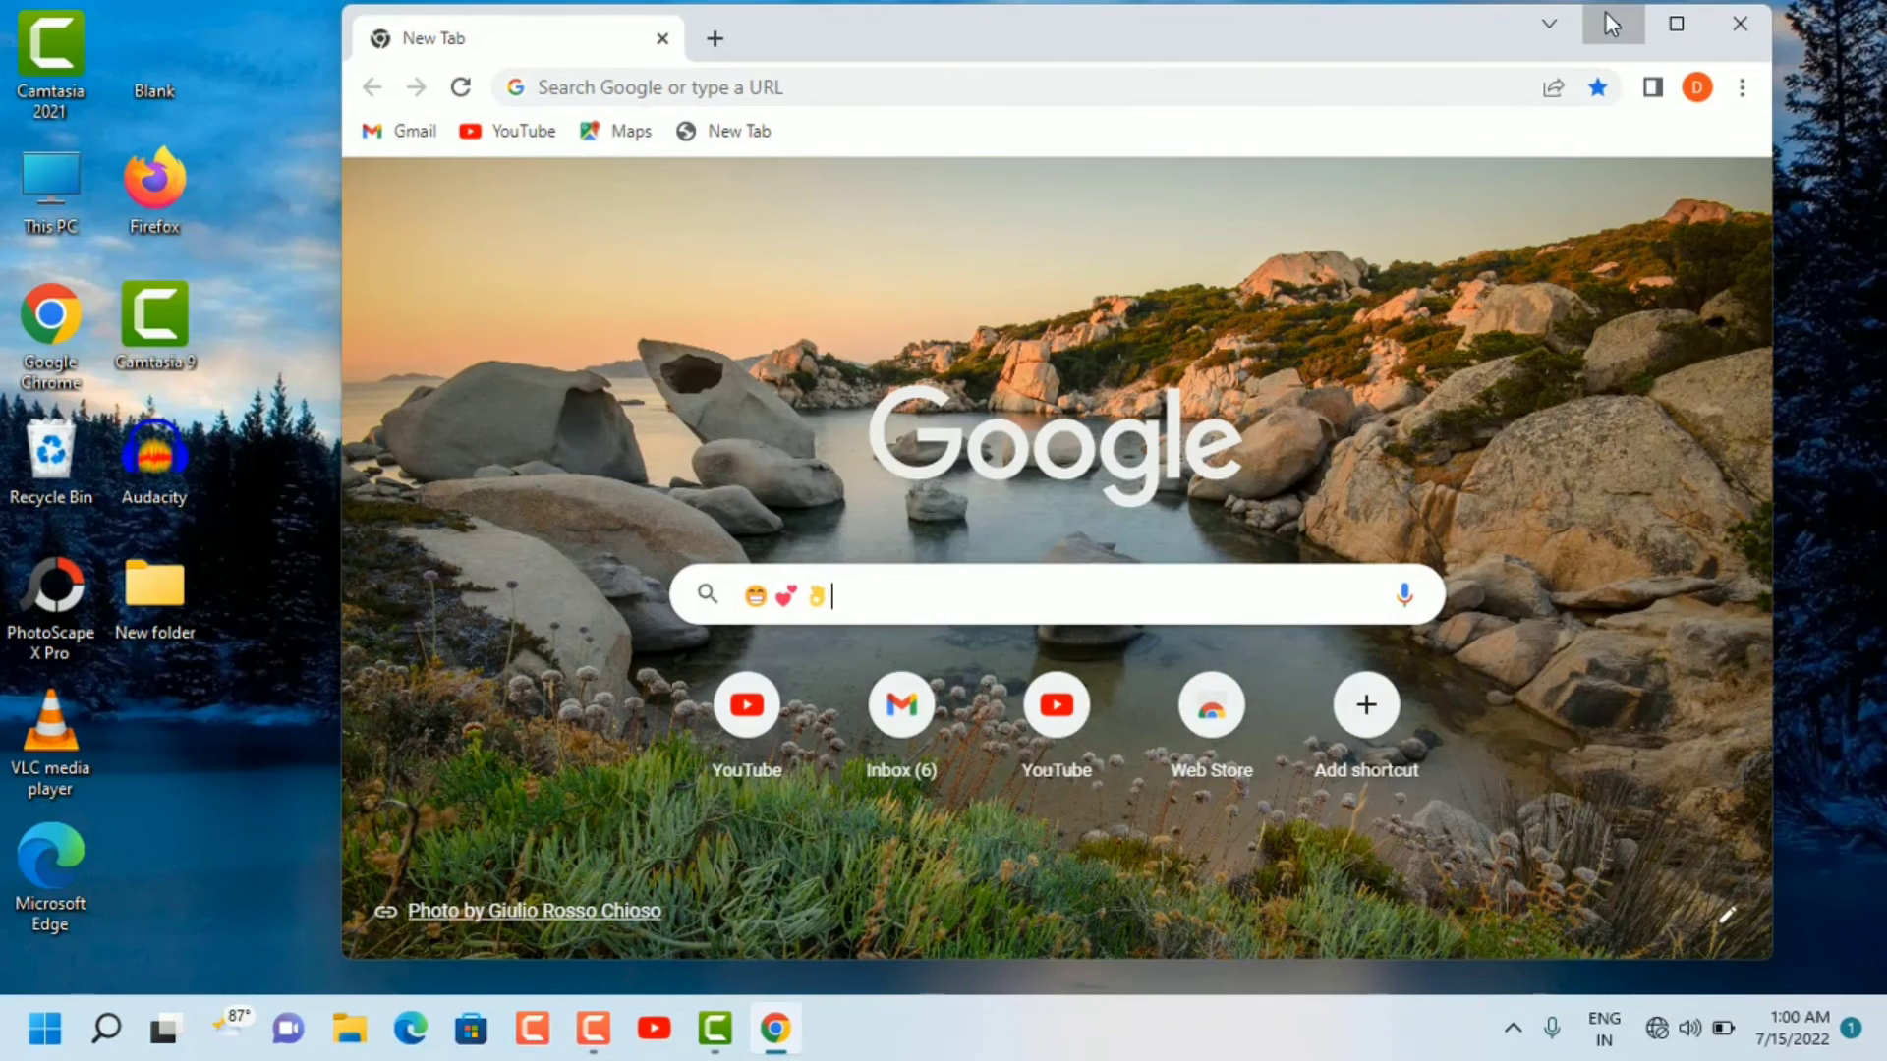
left_click(1607, 17)
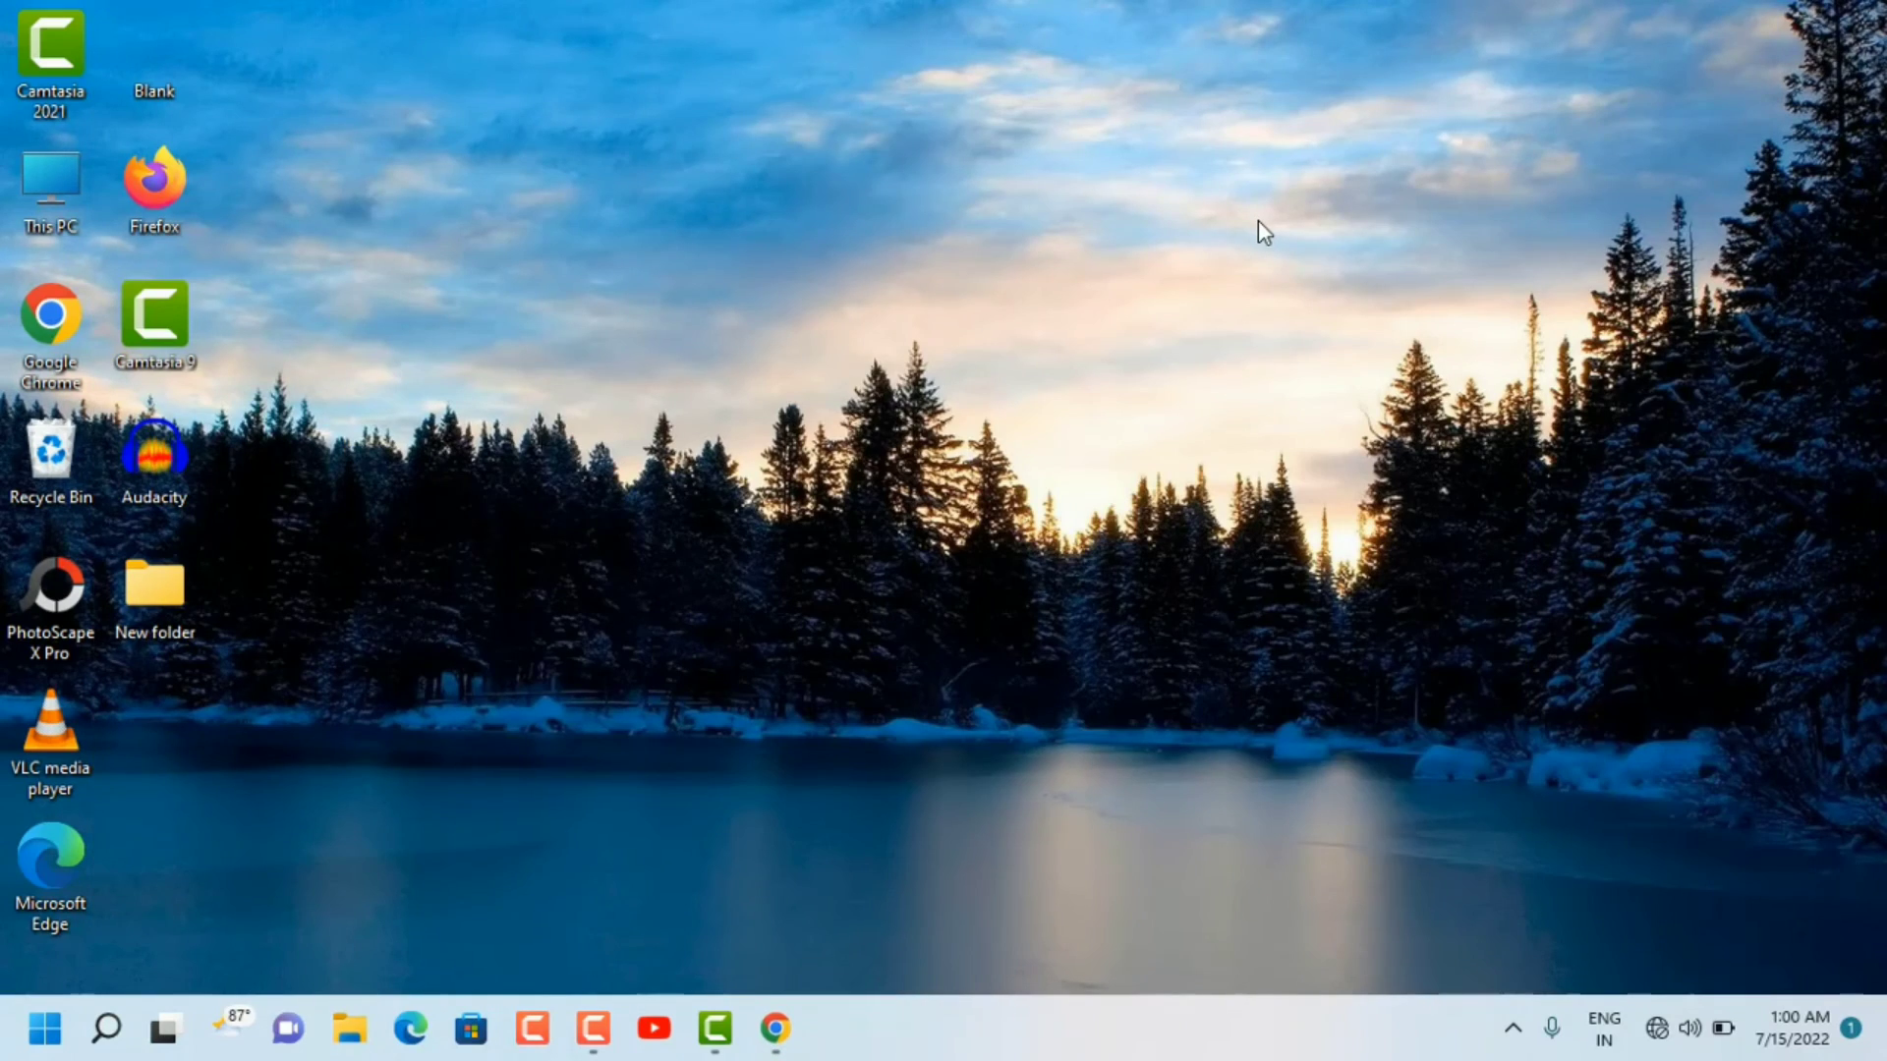